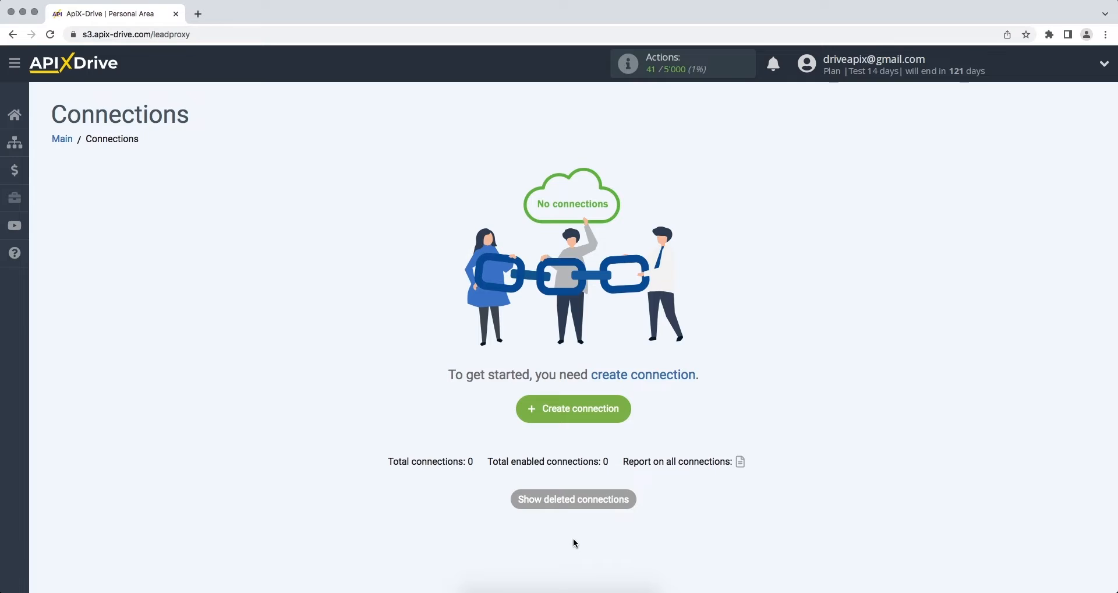
- Start a new connection with Pipedrive as the data source
{"action": "left_click", "coordinate": [518, 415]}
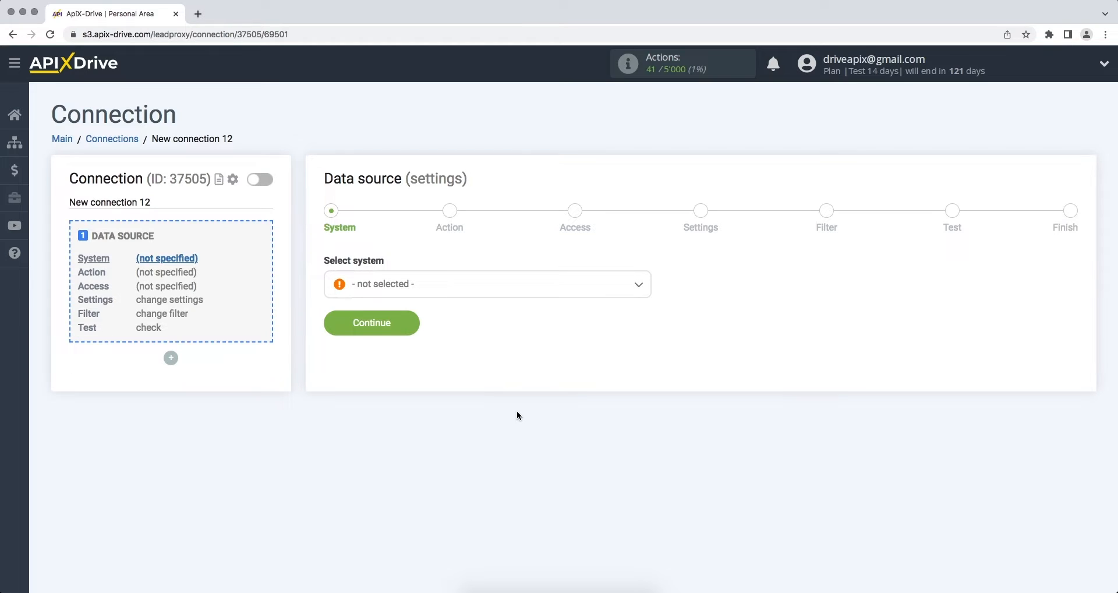
{"action": "left_click", "coordinate": [638, 284]}
{"action": "left_click_drag", "start_coordinate": [648, 306], "coordinate": [649, 421]}
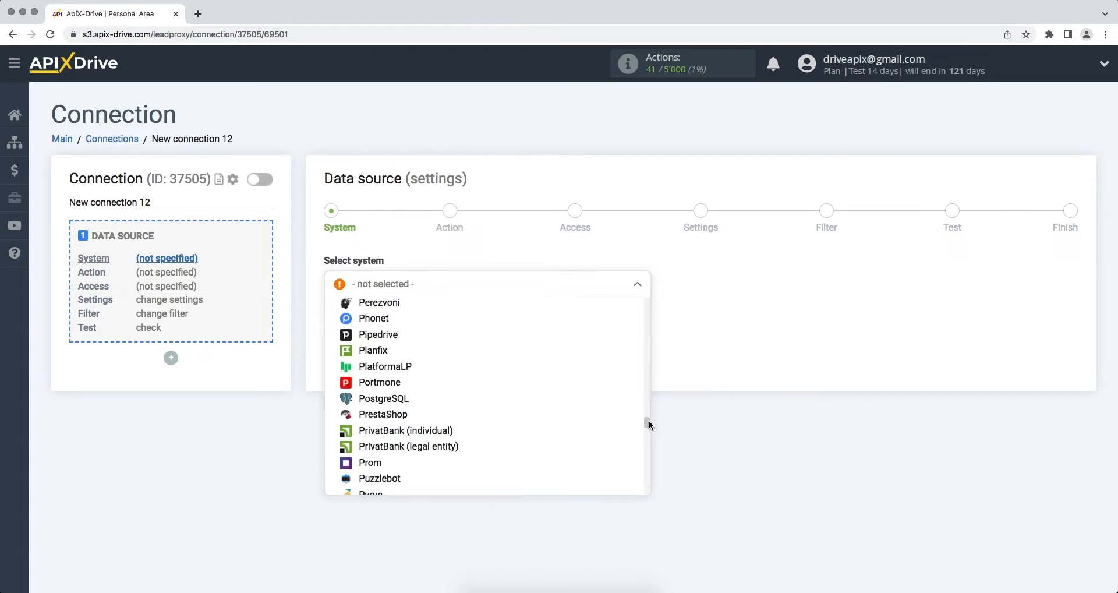
{"action": "left_click", "coordinate": [459, 331]}
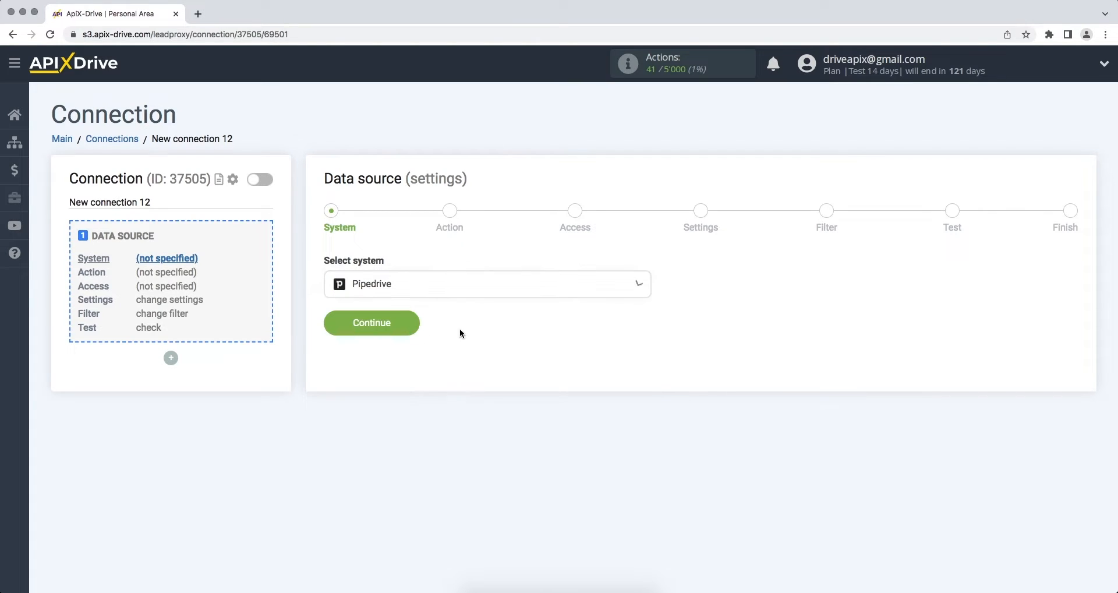
{"action": "left_click", "coordinate": [333, 326]}
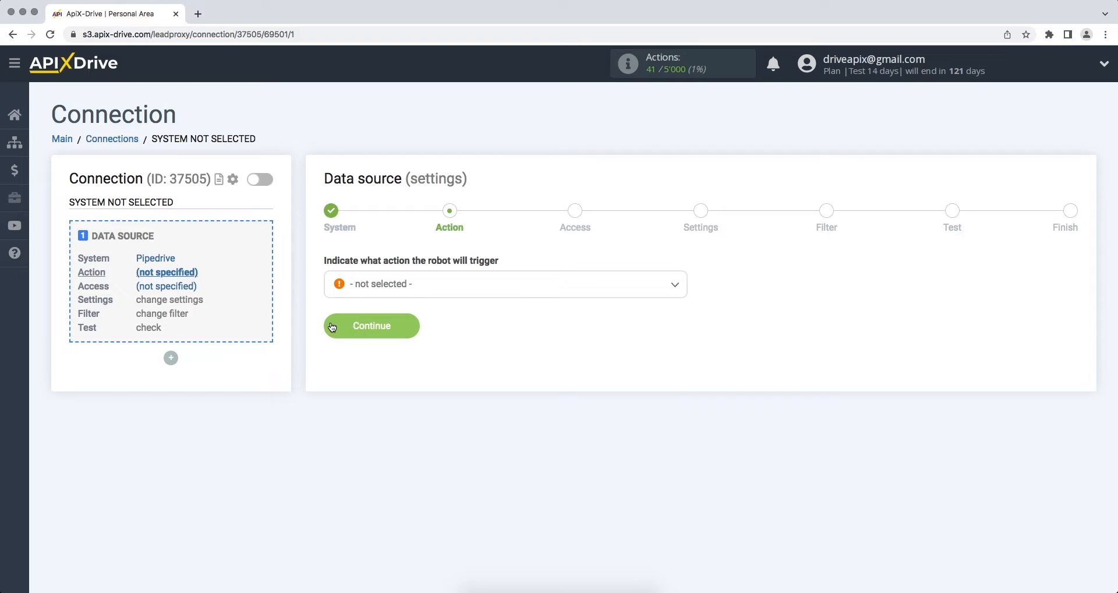
- Set the Pipedrive trigger to Get Deals (new) and begin connecting a Pipedrive account
{"action": "left_click", "coordinate": [367, 290]}
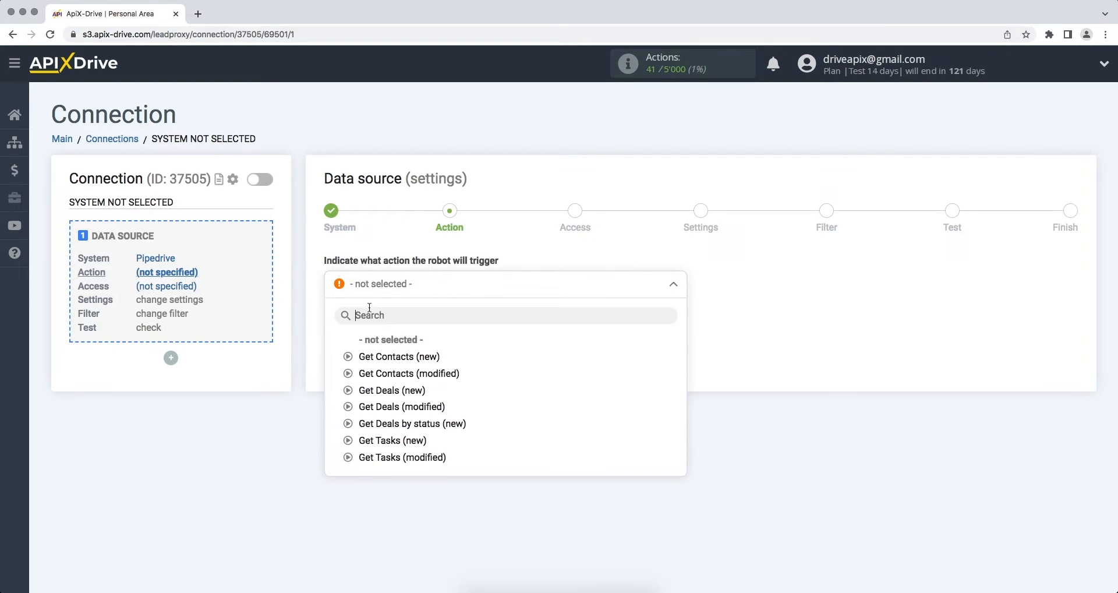
{"action": "left_click", "coordinate": [380, 387]}
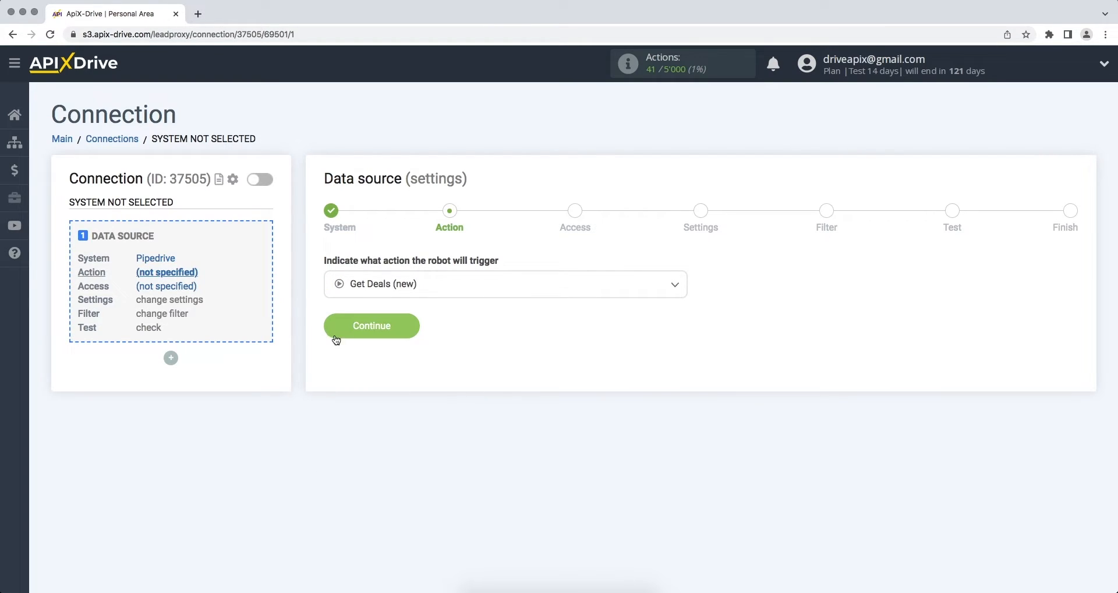
{"action": "left_click", "coordinate": [336, 336]}
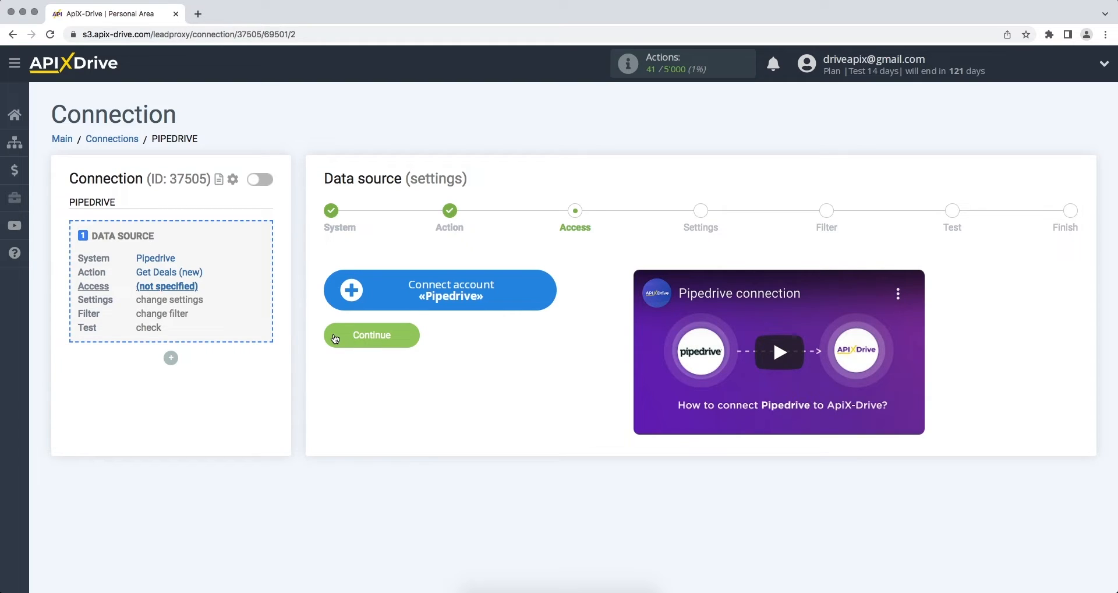
{"action": "left_click", "coordinate": [344, 302]}
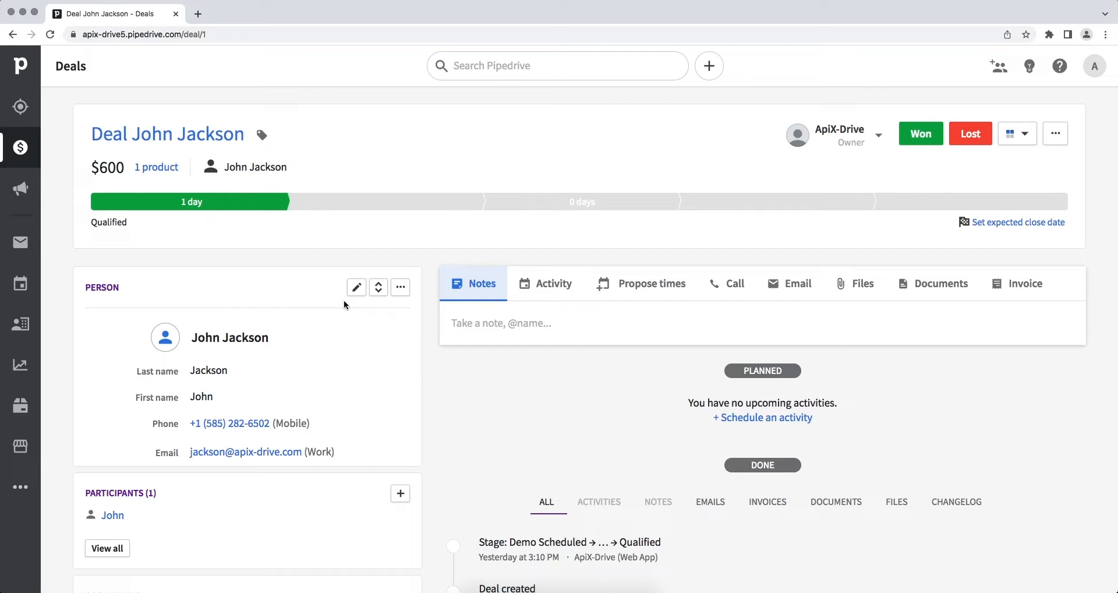
- Copy the domain apix-drive5.pipedrive.com from the deal page's web address
{"action": "left_click", "coordinate": [379, 35]}
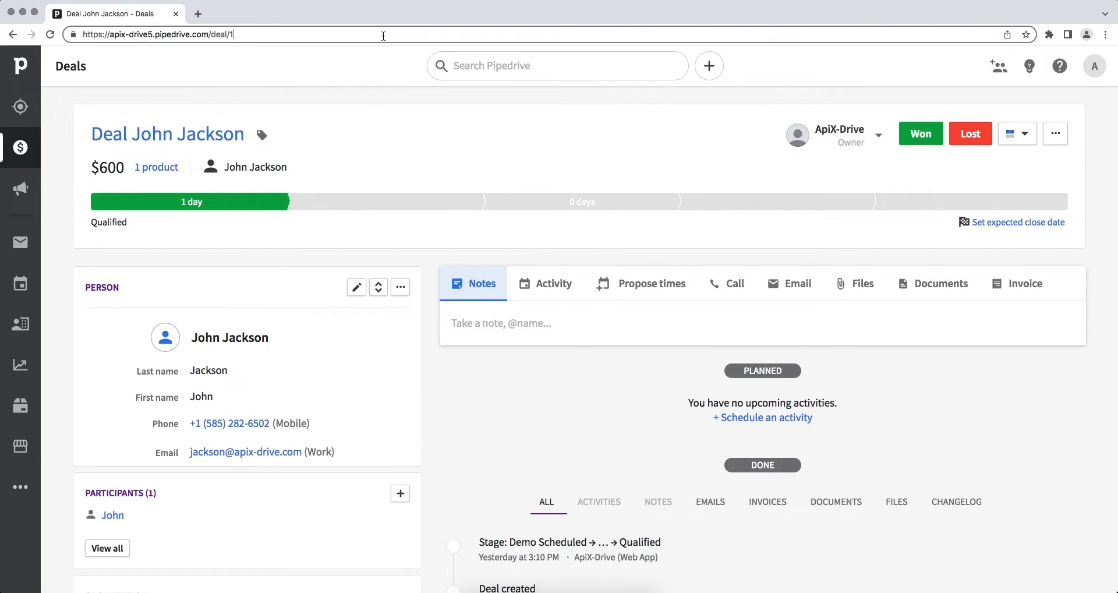
{"action": "left_click_drag", "start_coordinate": [209, 35], "coordinate": [112, 36]}
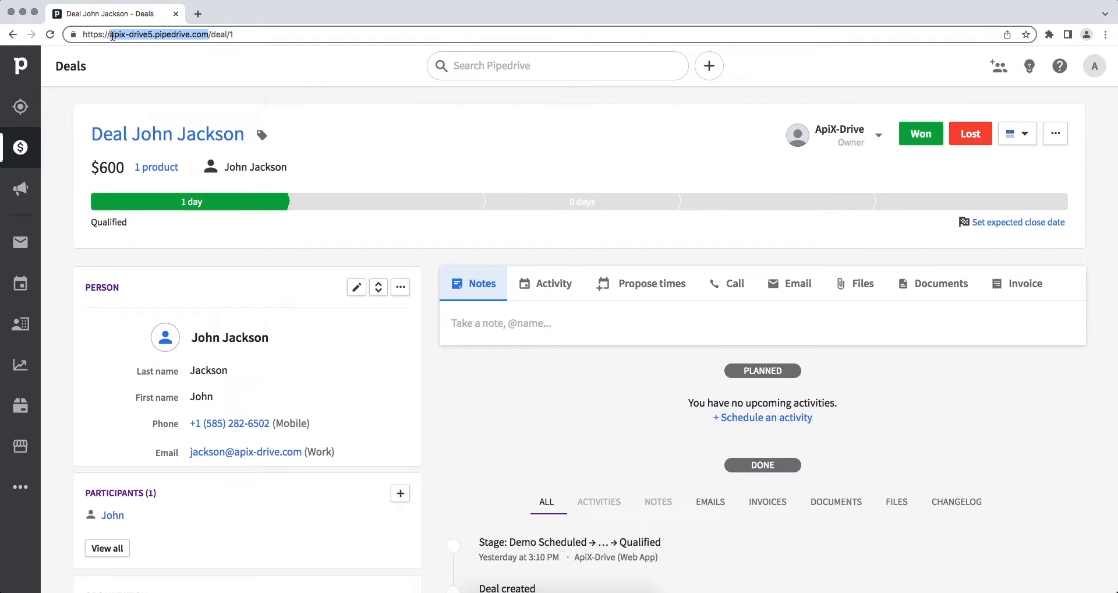
{"action": "right_click", "coordinate": [112, 36]}
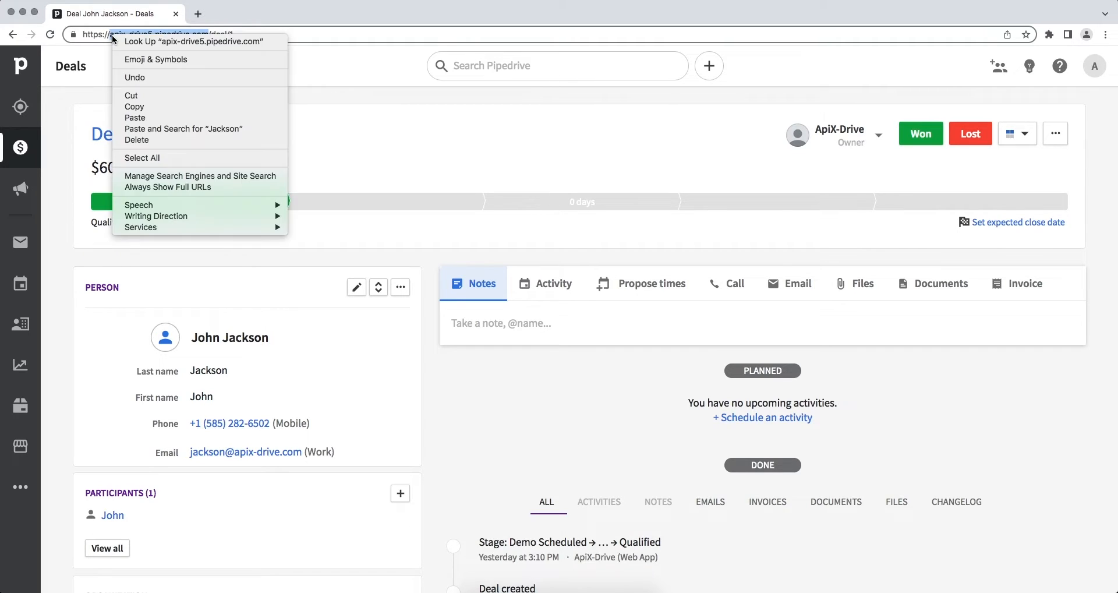
{"action": "left_click", "coordinate": [135, 106]}
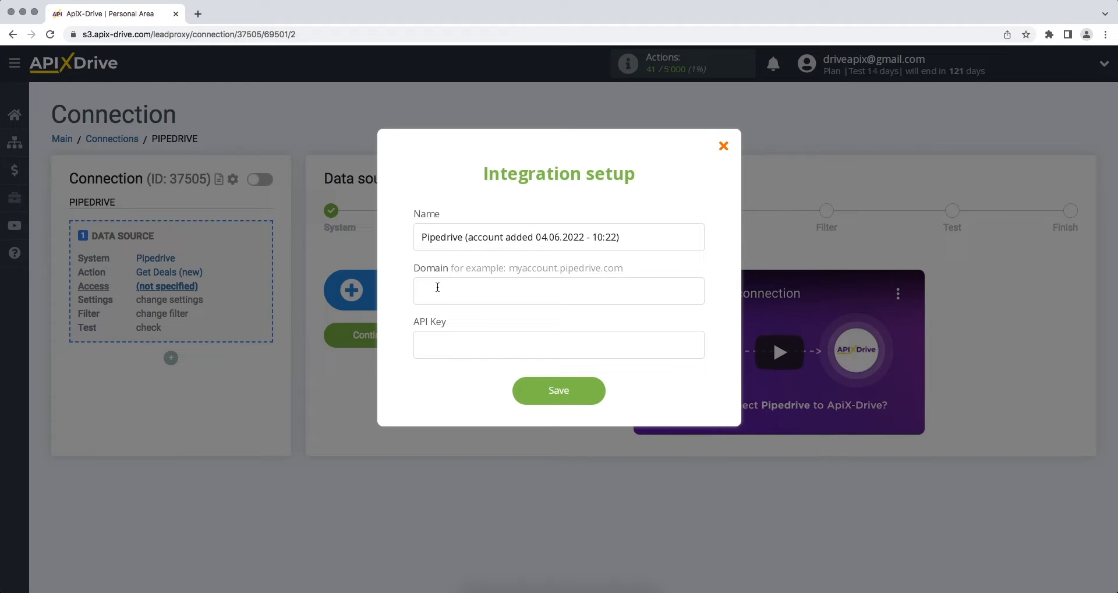
- Paste apix-drive5.pipedrive.com into the integration's Domain field
{"action": "right_click", "coordinate": [438, 287]}
{"action": "left_click", "coordinate": [454, 359]}
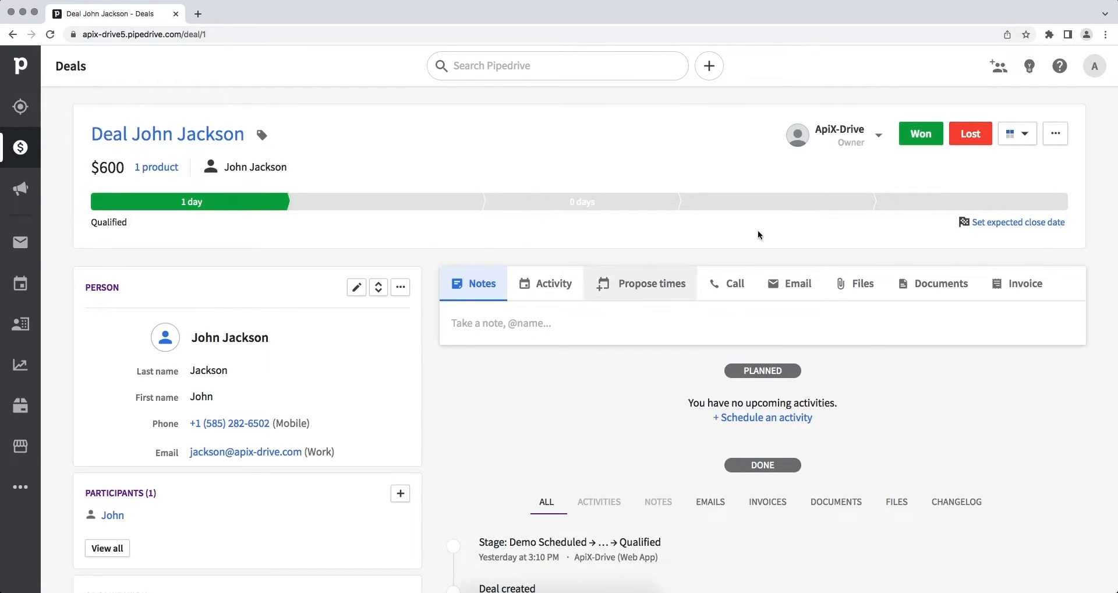
- Copy the personal API token from the API tab of Pipedrive's Personal preferences
{"action": "left_click", "coordinate": [1095, 68]}
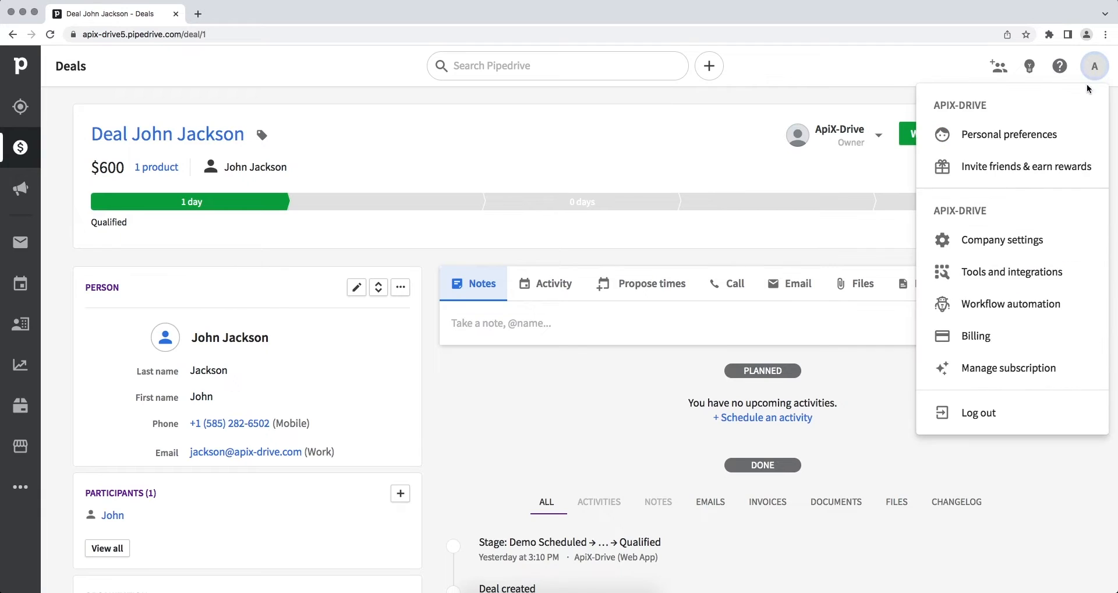
{"action": "left_click", "coordinate": [1074, 126]}
{"action": "left_click", "coordinate": [591, 168]}
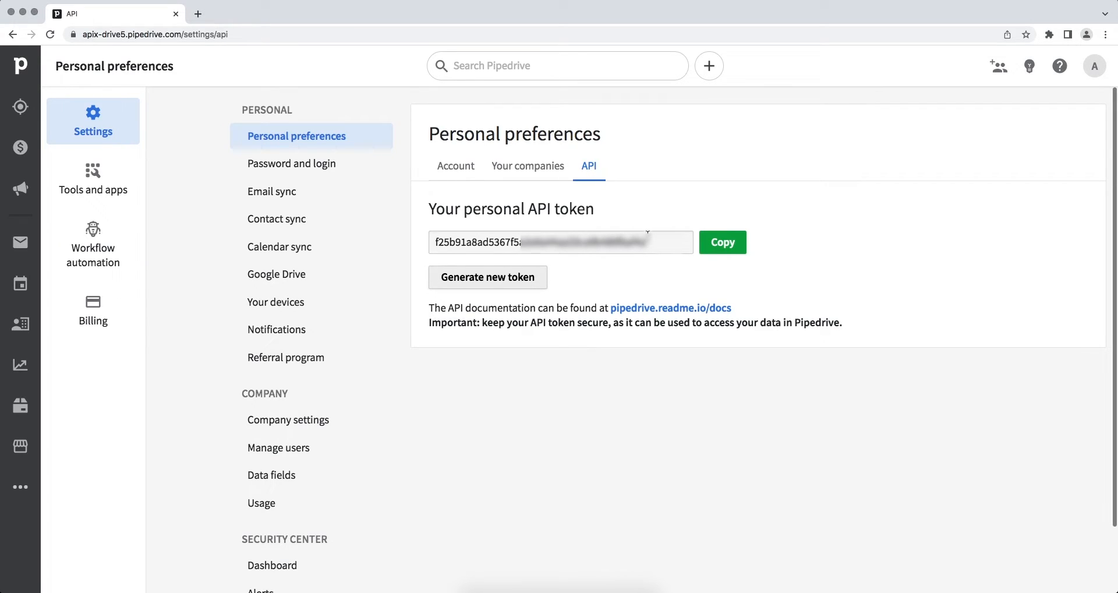
{"action": "double_click", "coordinate": [441, 247]}
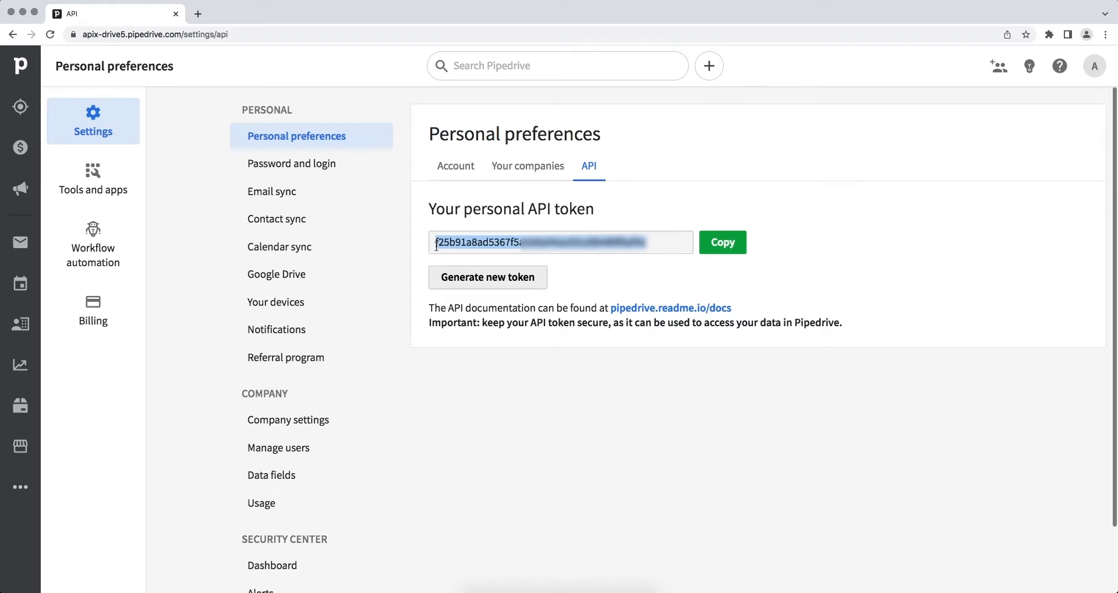
{"action": "right_click", "coordinate": [445, 244]}
{"action": "left_click", "coordinate": [458, 269]}
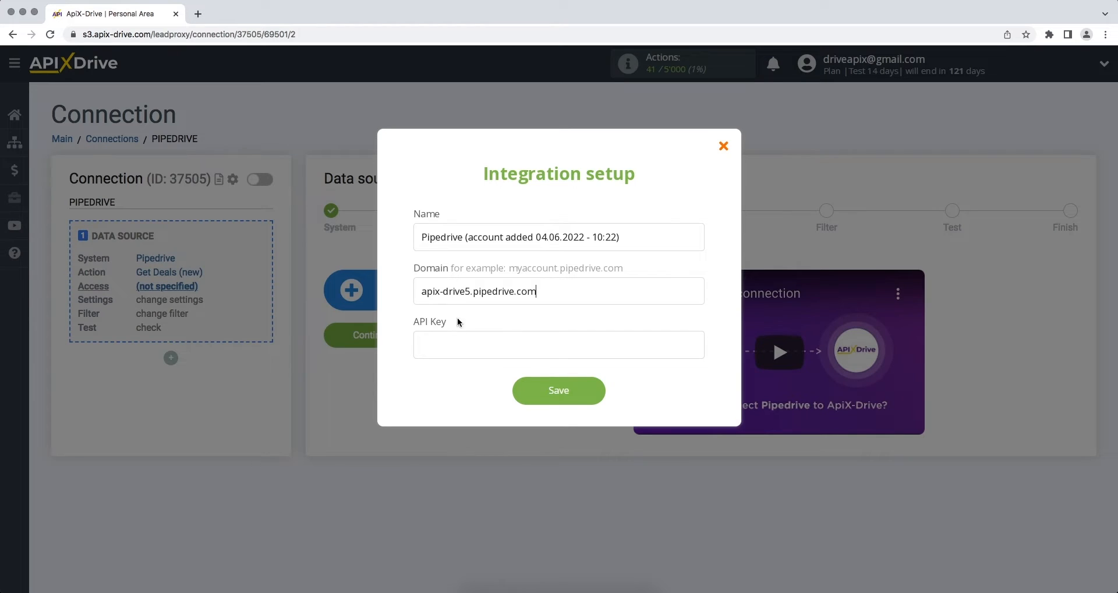
- Paste the Pipedrive API token into API Key and save the integration
{"action": "right_click", "coordinate": [459, 344]}
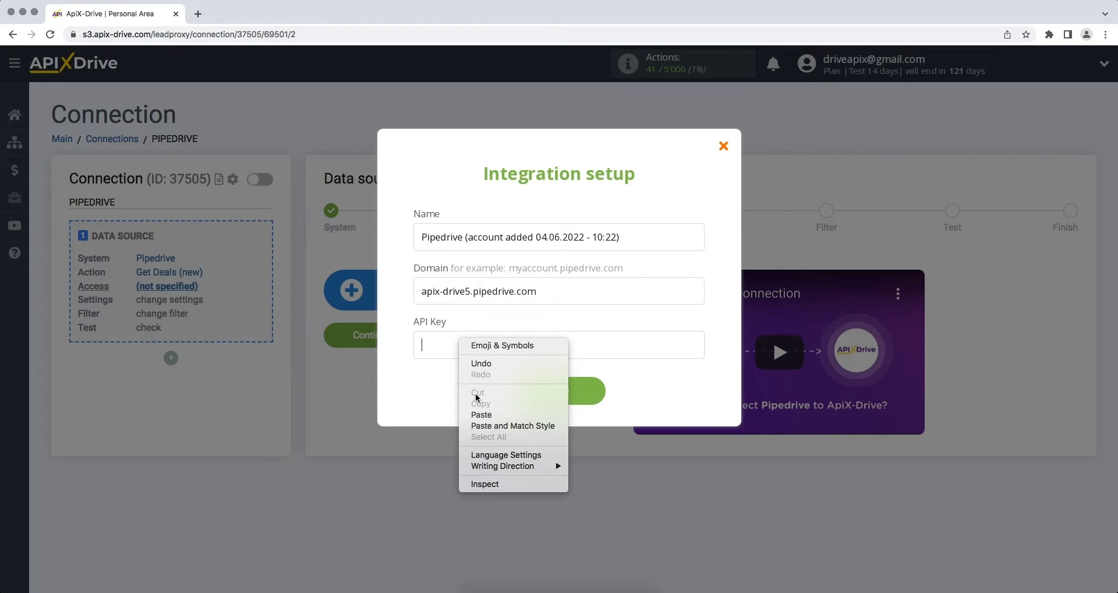
{"action": "left_click", "coordinate": [482, 414]}
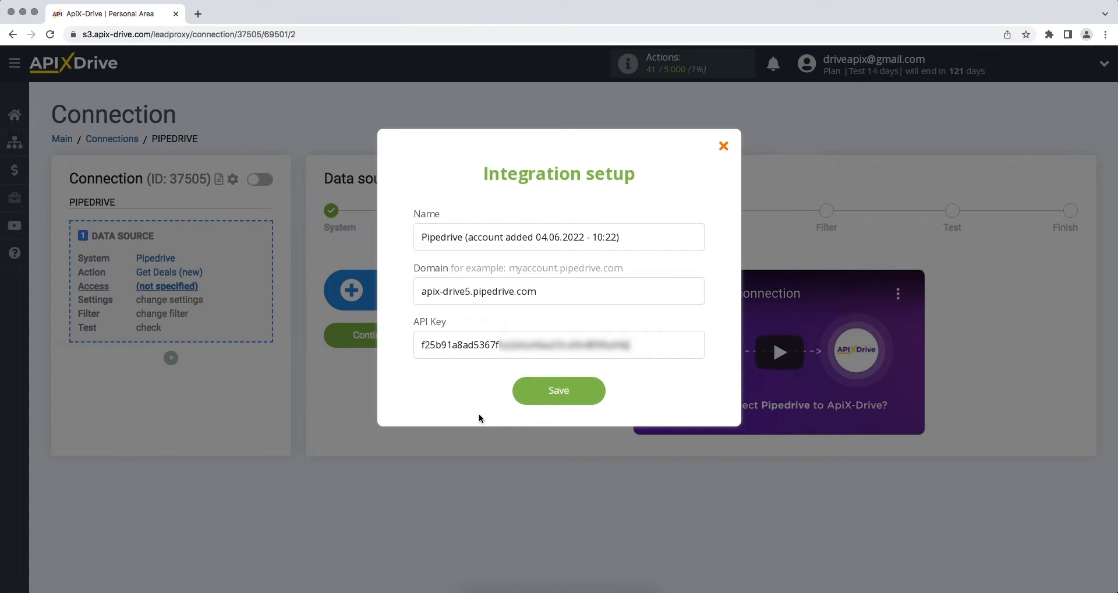
{"action": "left_click", "coordinate": [513, 400]}
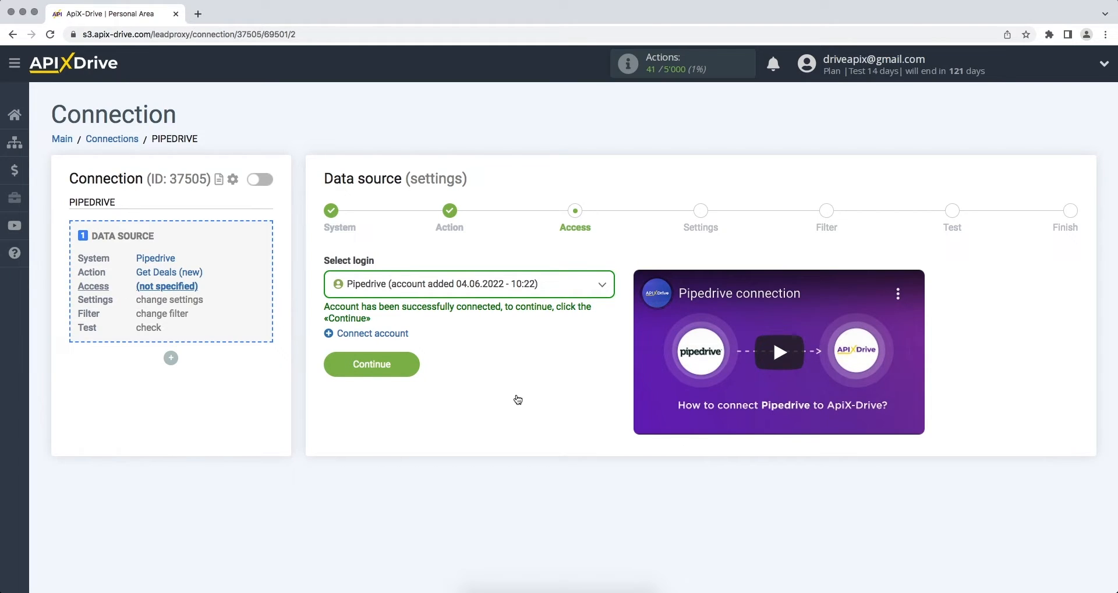
- Select the newly connected Pipedrive login and continue past the Access and Settings steps
{"action": "left_click", "coordinate": [531, 294]}
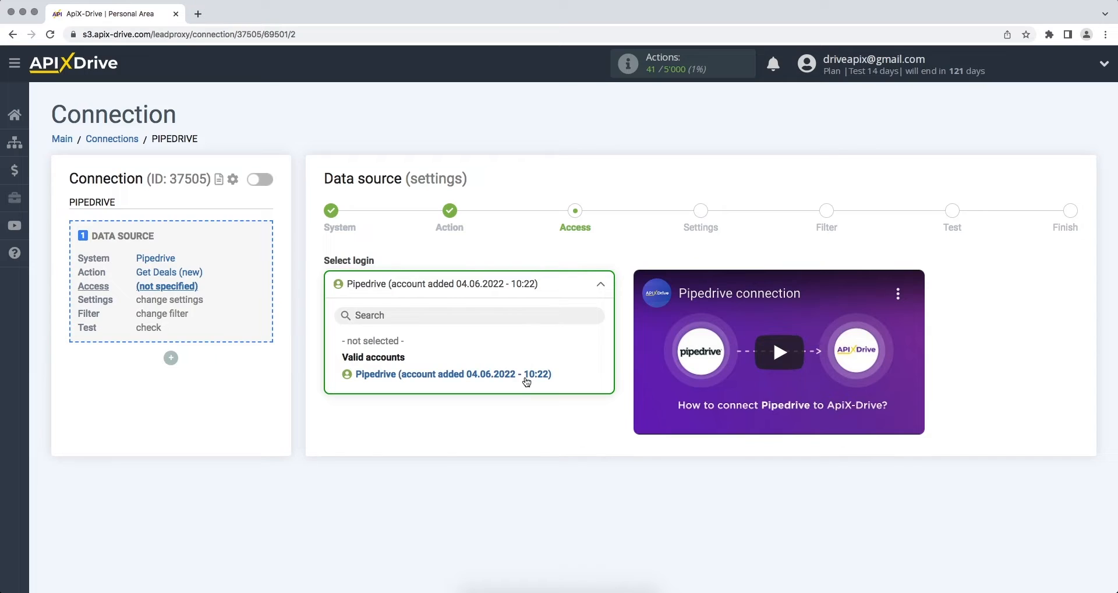
{"action": "left_click", "coordinate": [527, 379]}
{"action": "left_click", "coordinate": [331, 365]}
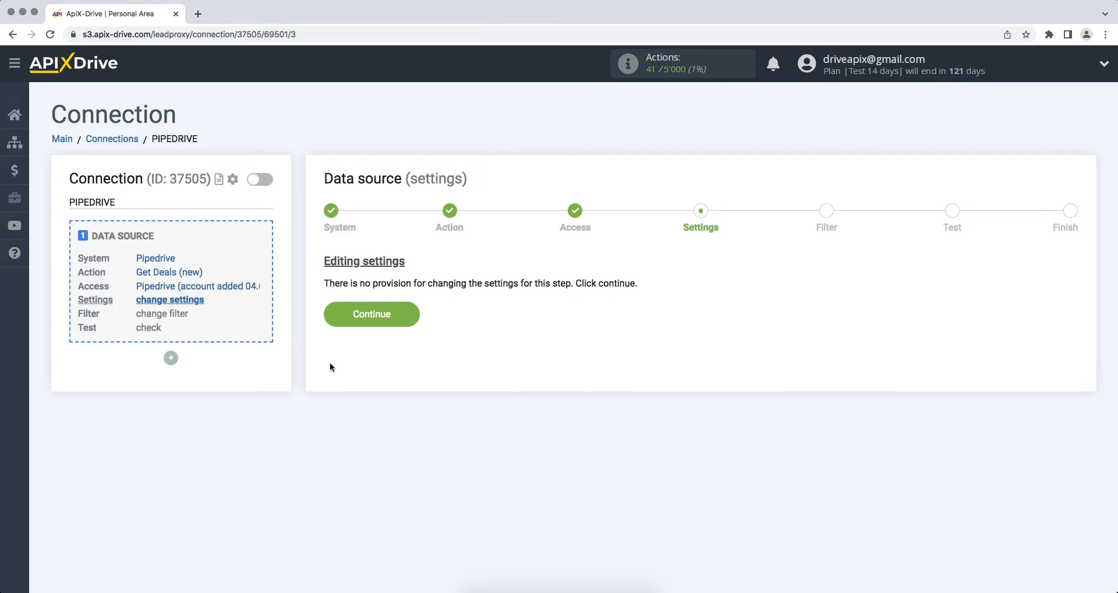
{"action": "left_click", "coordinate": [330, 313]}
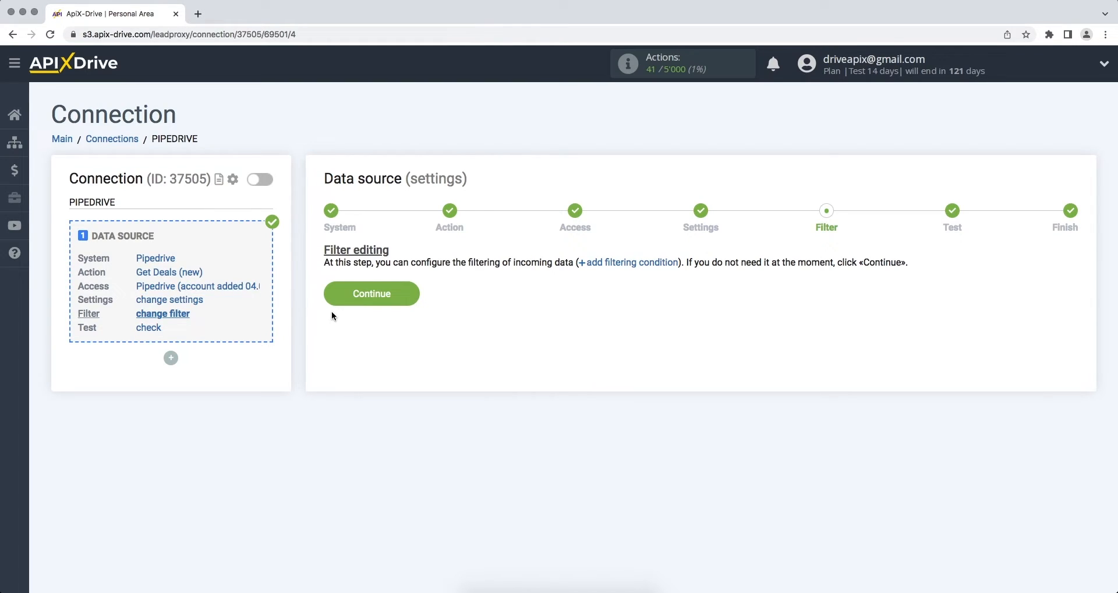
- Skip filtering, accept the test deal data, and add the Data Destination block
{"action": "left_click", "coordinate": [336, 298]}
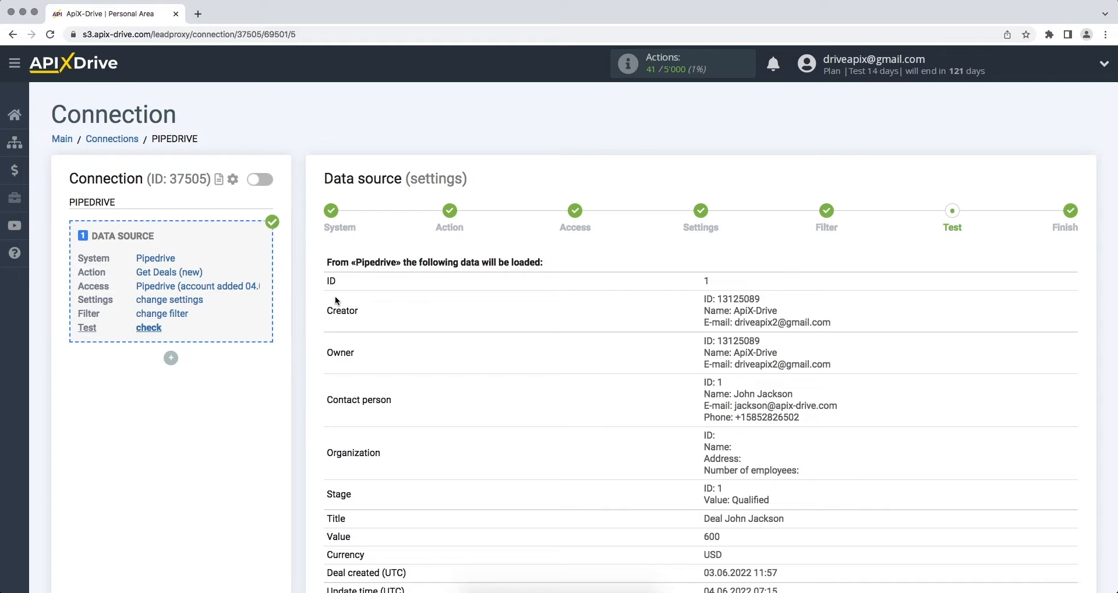
{"action": "scroll", "coordinate": [335, 300], "scroll_direction": "down", "scroll_amount": 10}
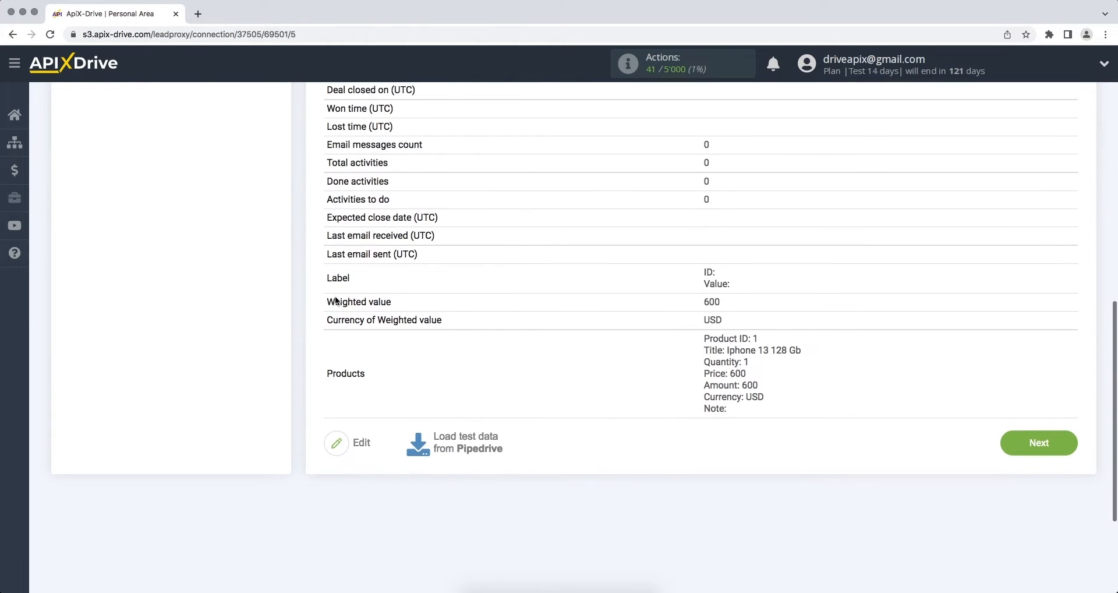
{"action": "left_click", "coordinate": [1016, 444]}
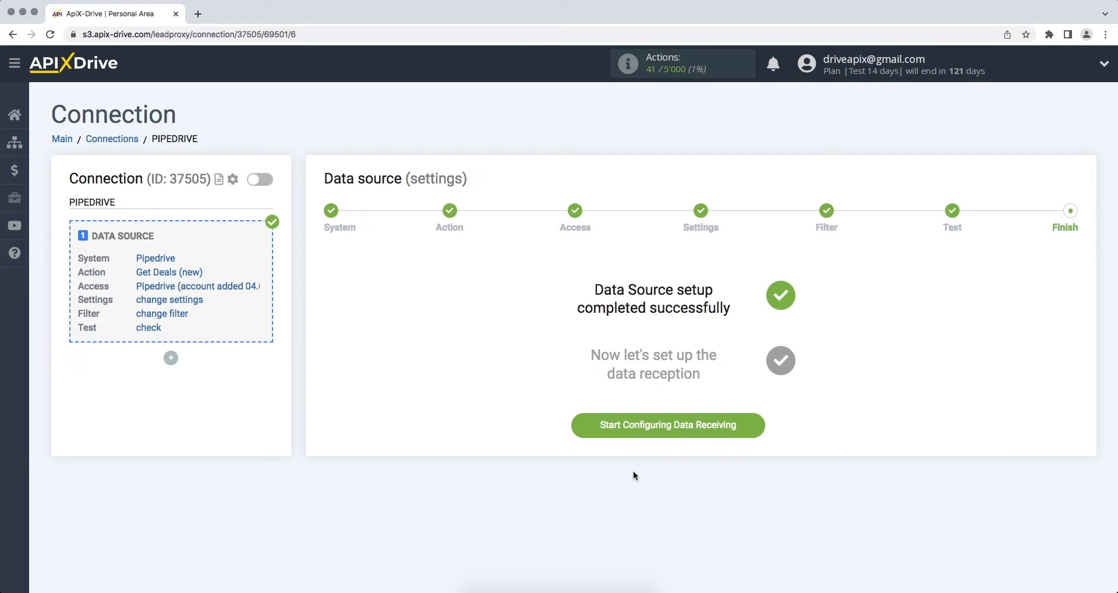
{"action": "left_click", "coordinate": [583, 433]}
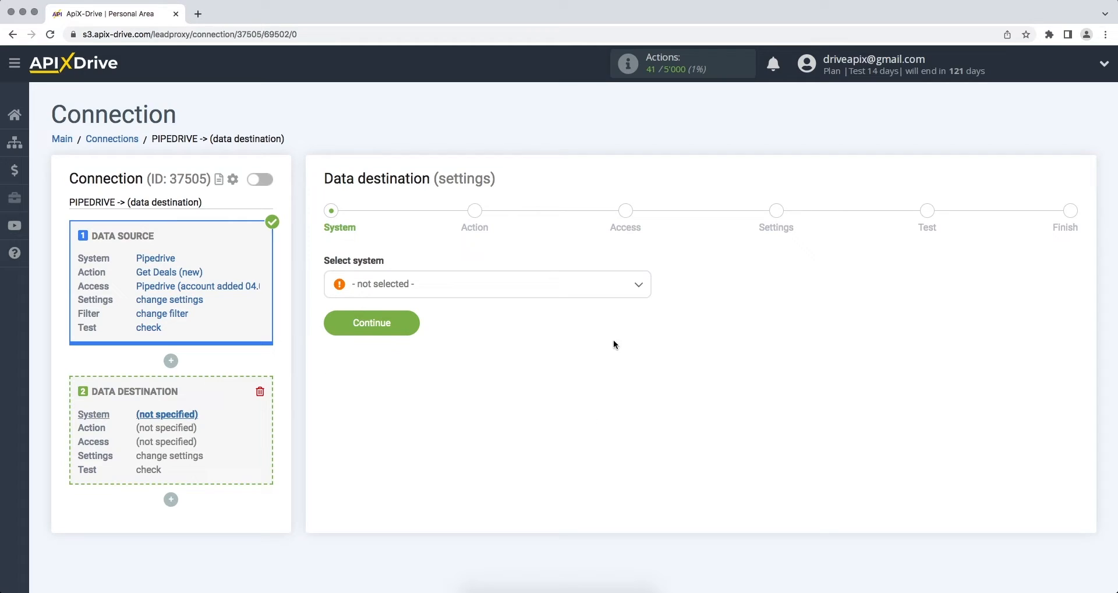
- Choose Slack as the destination with the Send Message (personal) action
{"action": "left_click", "coordinate": [634, 296]}
{"action": "left_click_drag", "start_coordinate": [647, 303], "coordinate": [649, 428]}
{"action": "left_click", "coordinate": [575, 484]}
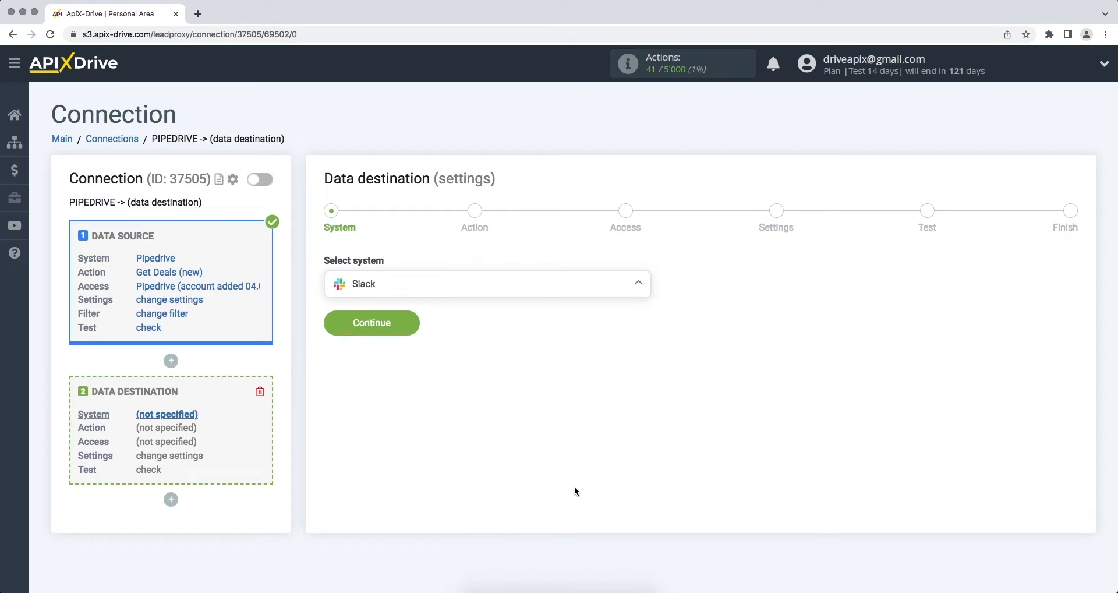
{"action": "left_click", "coordinate": [335, 324]}
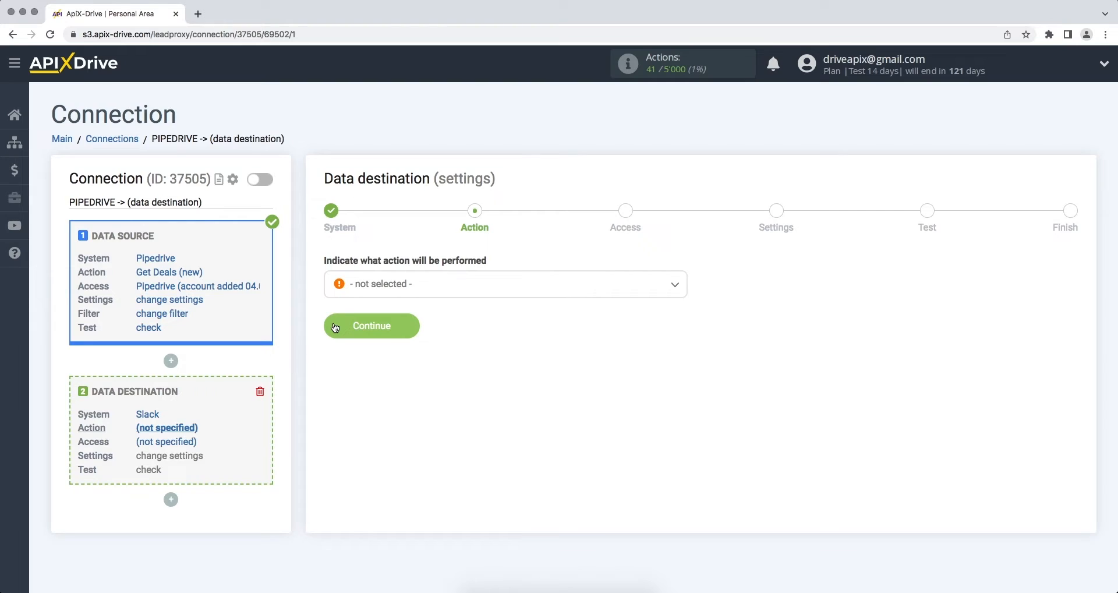
{"action": "left_click", "coordinate": [362, 291]}
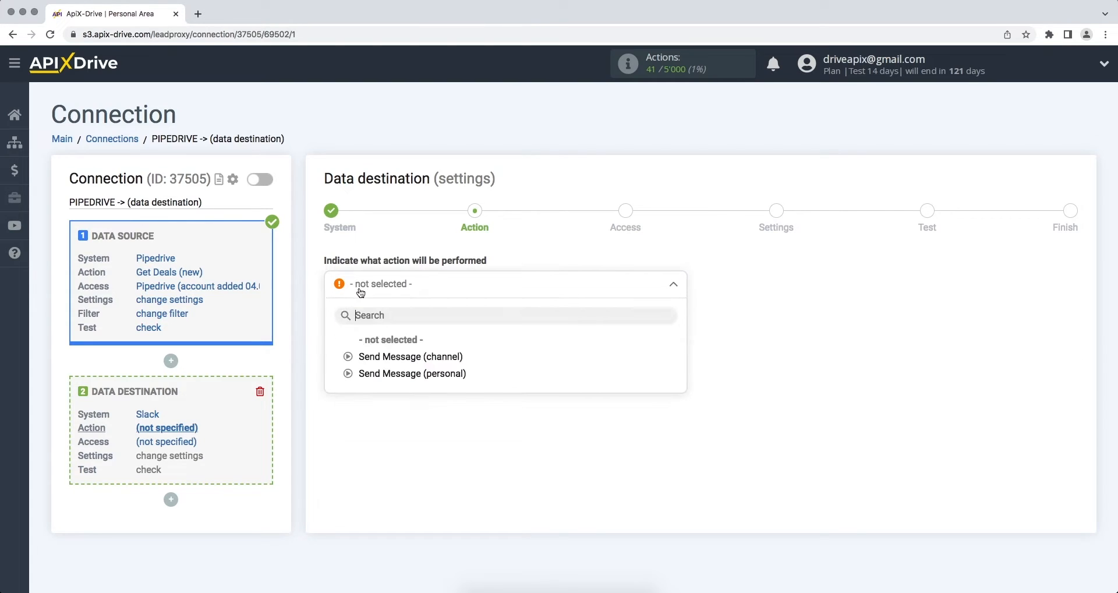
{"action": "left_click", "coordinate": [380, 376]}
{"action": "left_click", "coordinate": [330, 328]}
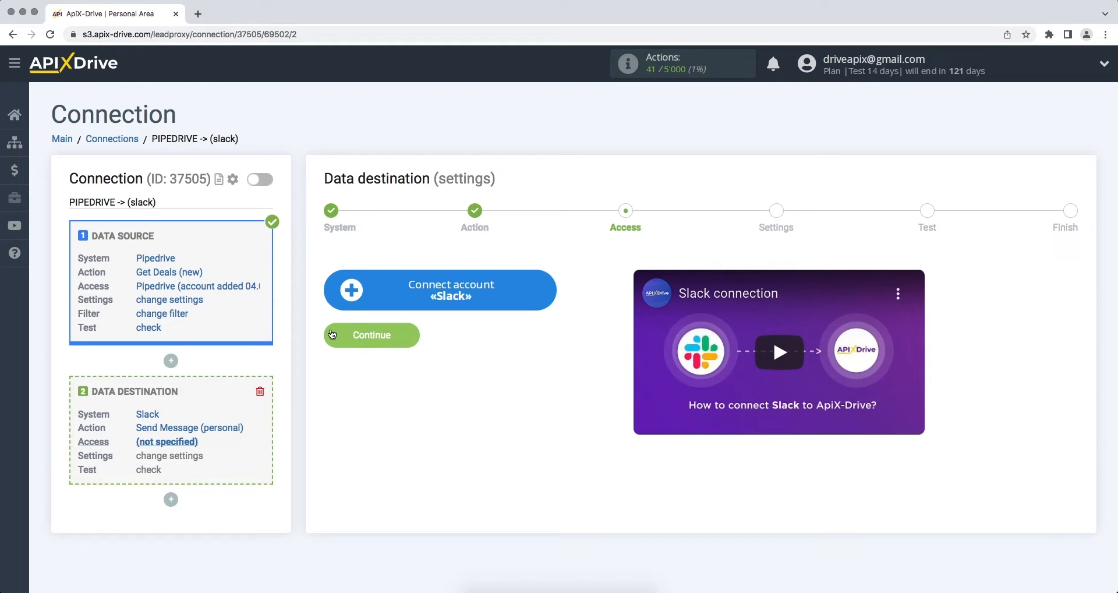
- Start connecting a Slack account via Connect account «Slack»
{"action": "left_click", "coordinate": [347, 308]}
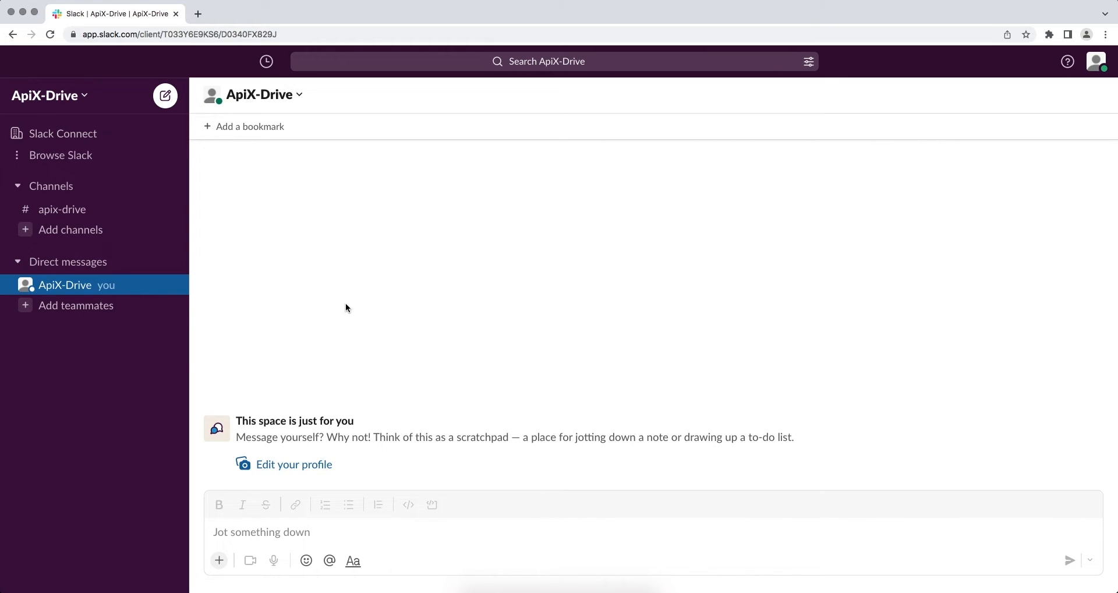
- Copy the subdomain apix-drive-group from Slack's Edit workspace details
{"action": "left_click", "coordinate": [79, 103]}
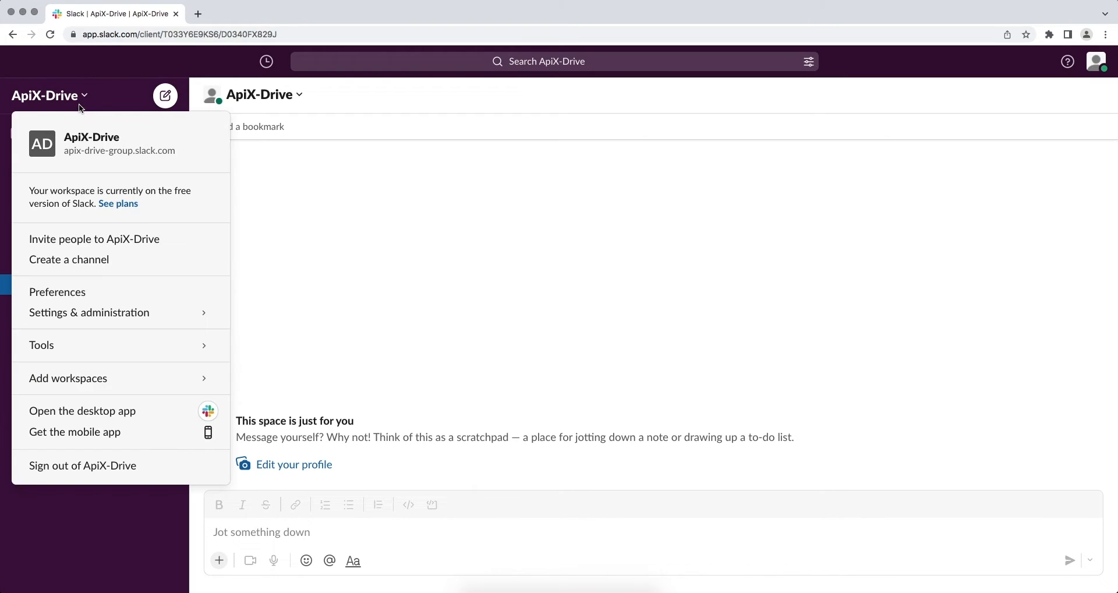
{"action": "left_click", "coordinate": [78, 143]}
{"action": "left_click_drag", "start_coordinate": [434, 354], "coordinate": [513, 358]}
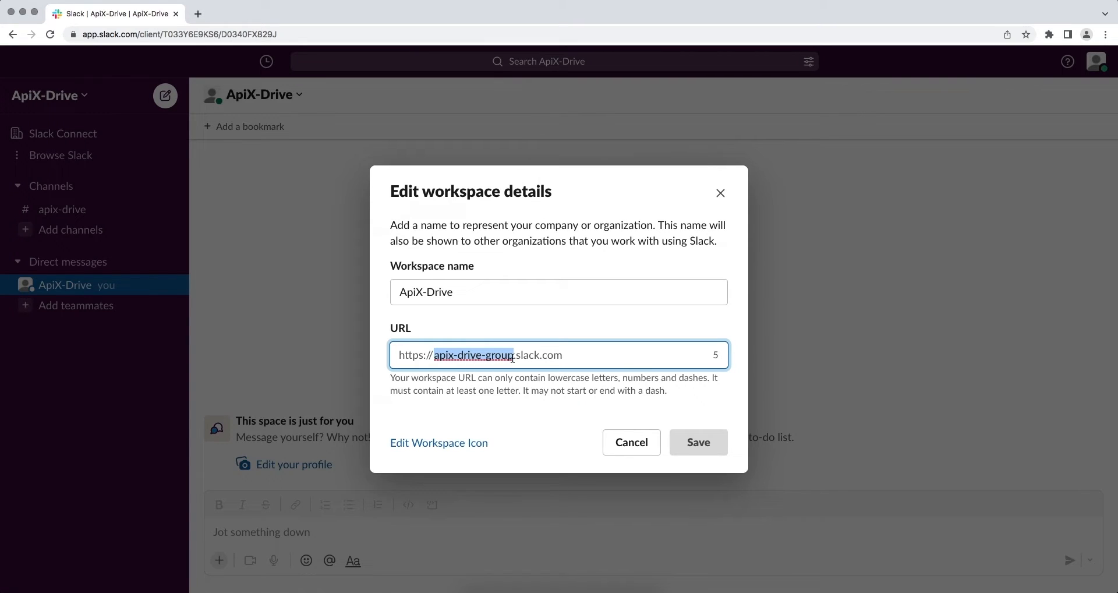
{"action": "right_click", "coordinate": [512, 358]}
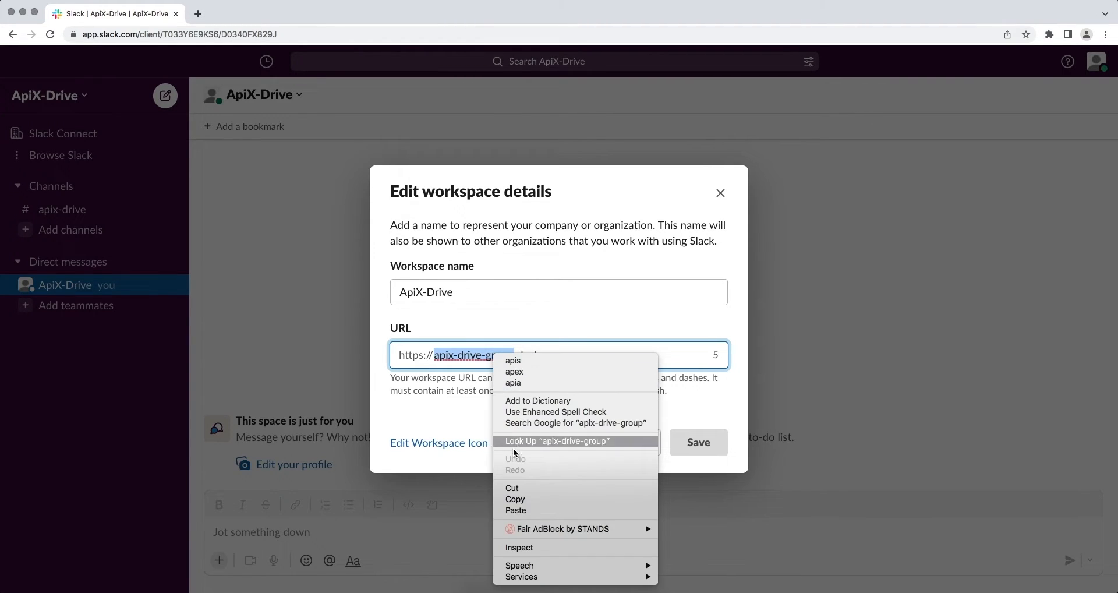
{"action": "left_click", "coordinate": [519, 489]}
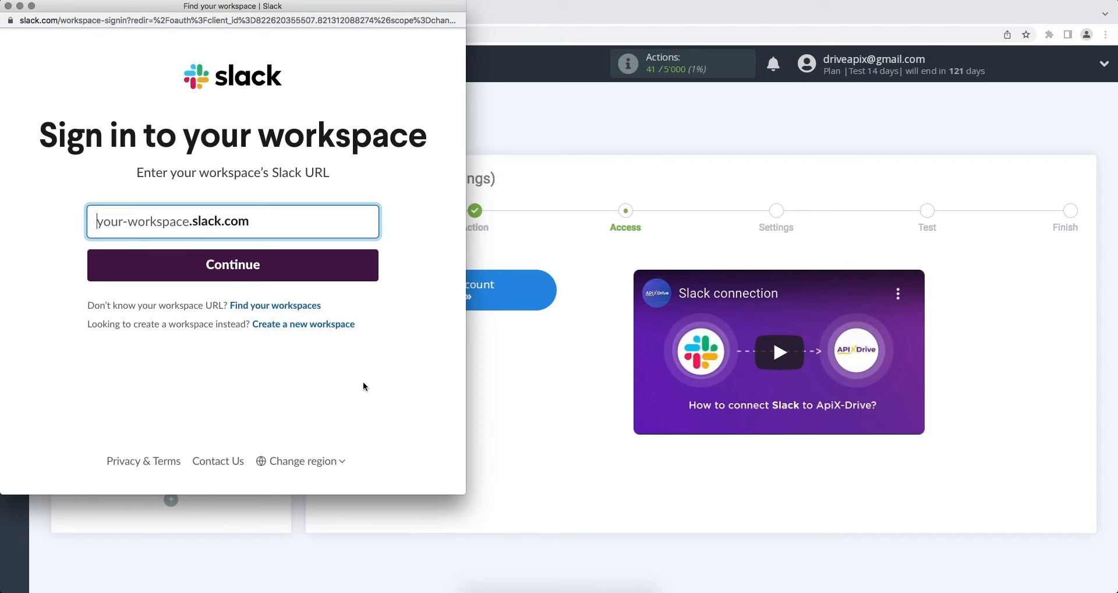
- Enter apix-drive-group as the workspace URL and continue to sign-in
{"action": "right_click", "coordinate": [176, 225]}
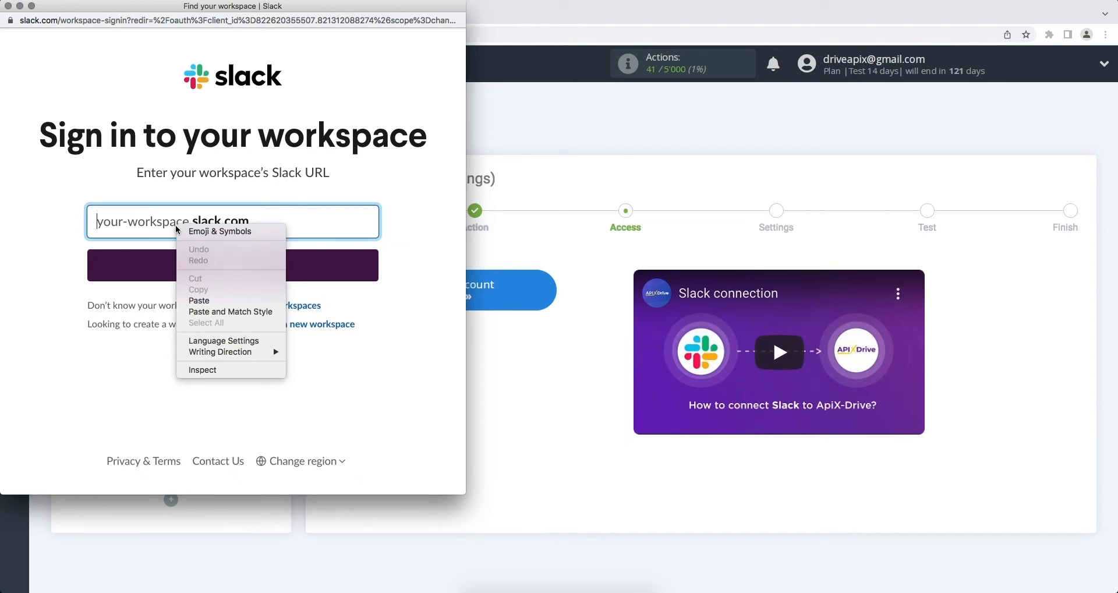
{"action": "left_click", "coordinate": [201, 300]}
{"action": "left_click", "coordinate": [207, 267]}
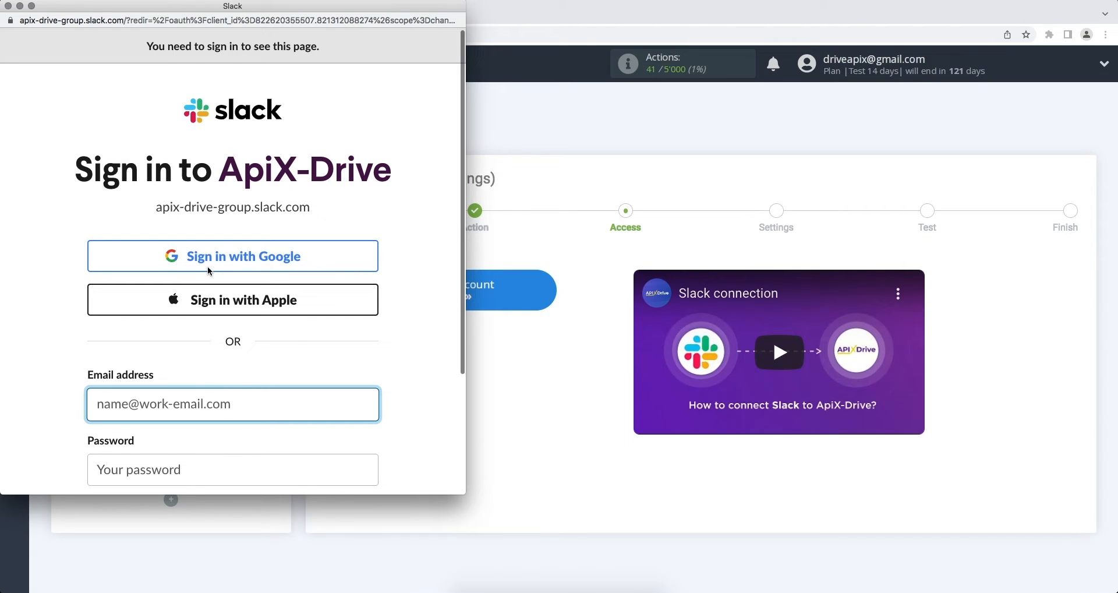
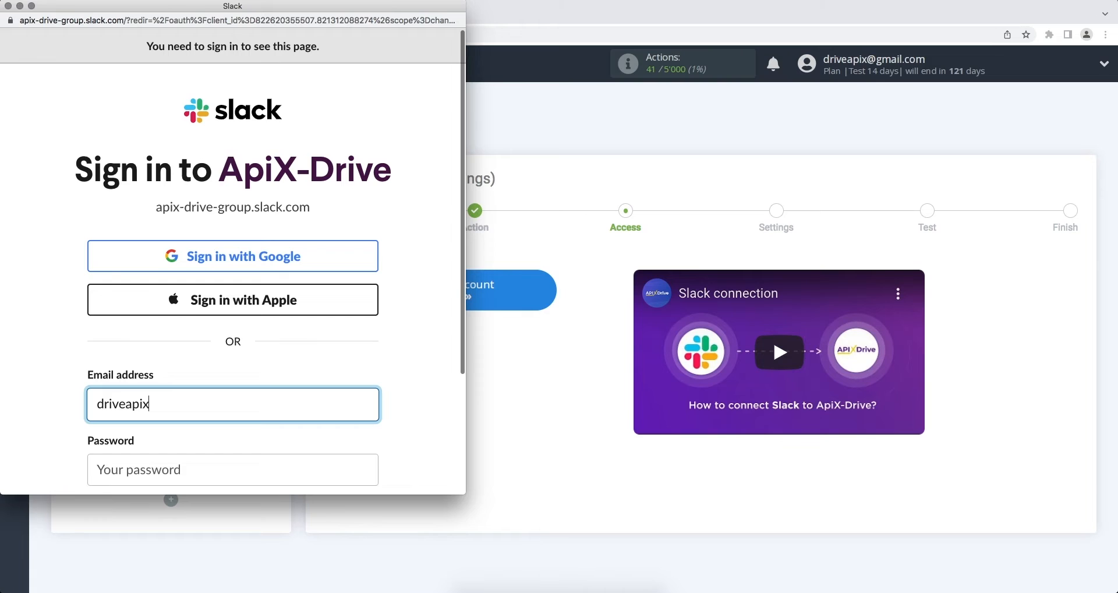
- Sign in with the account e-mail and password, then allow ApiX-Drive access
{"action": "scroll", "coordinate": [216, 336], "scroll_direction": "down", "scroll_amount": 2}
{"action": "left_click", "coordinate": [225, 398]}
{"action": "type", "text": "••••••••"}
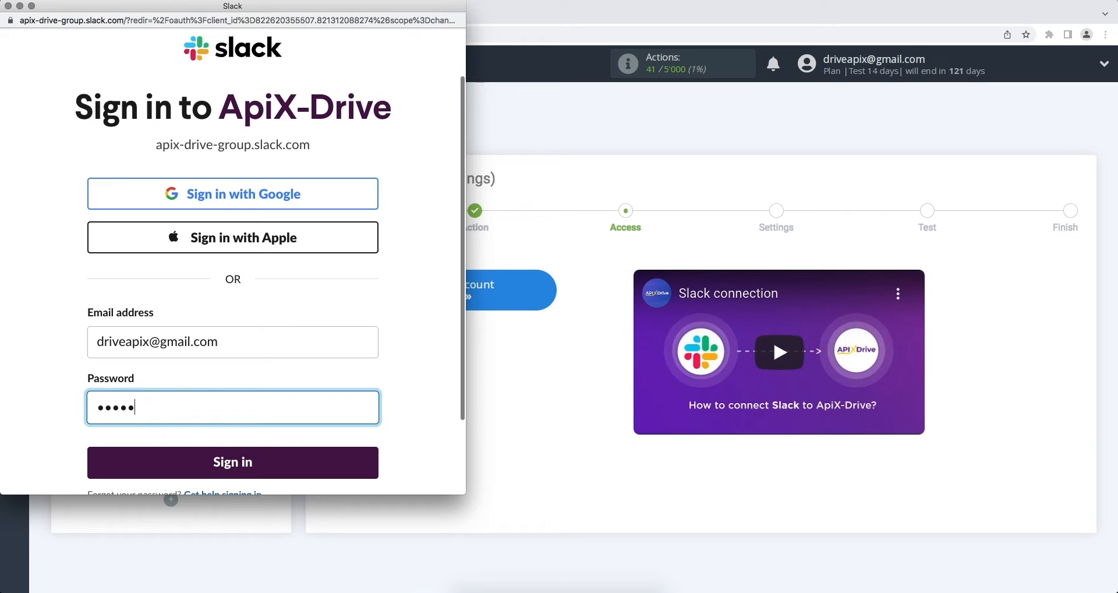
{"action": "left_click", "coordinate": [232, 460]}
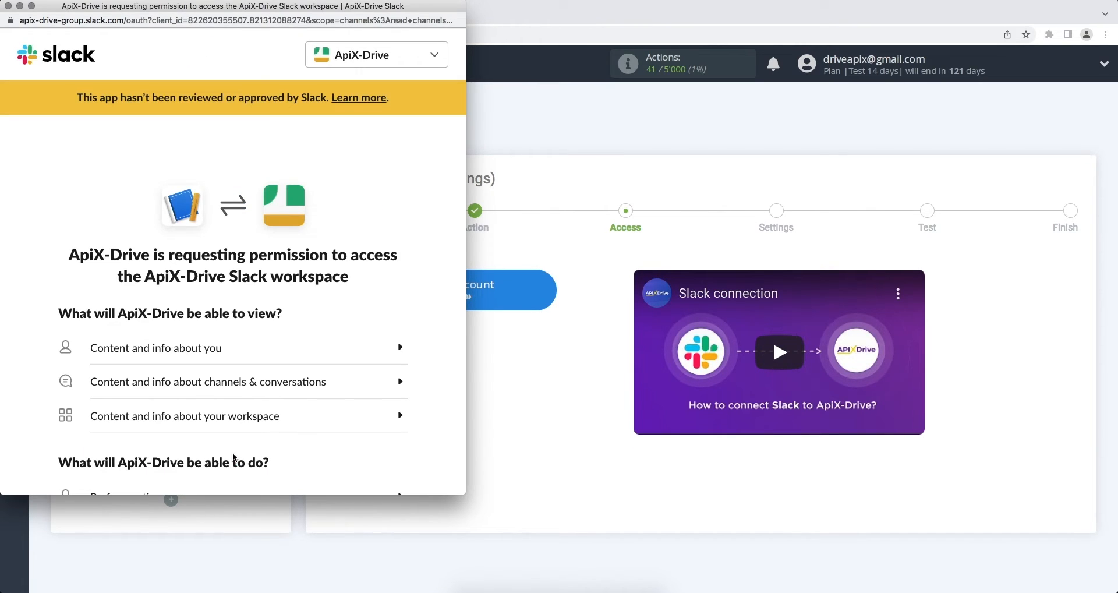
{"action": "scroll", "coordinate": [232, 452], "scroll_direction": "down", "scroll_amount": 4}
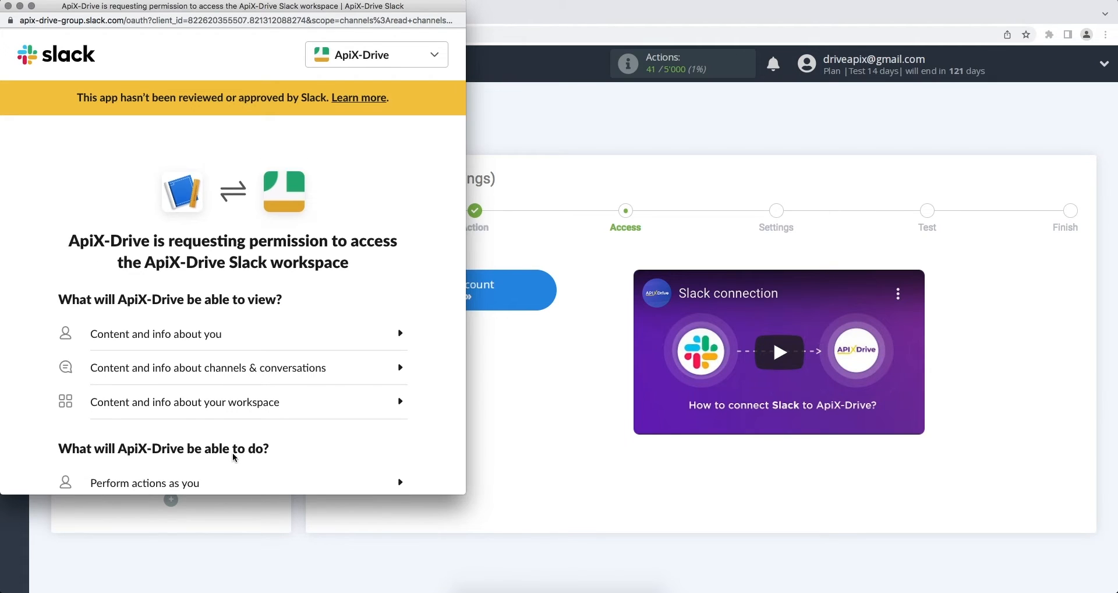
{"action": "left_click", "coordinate": [252, 449]}
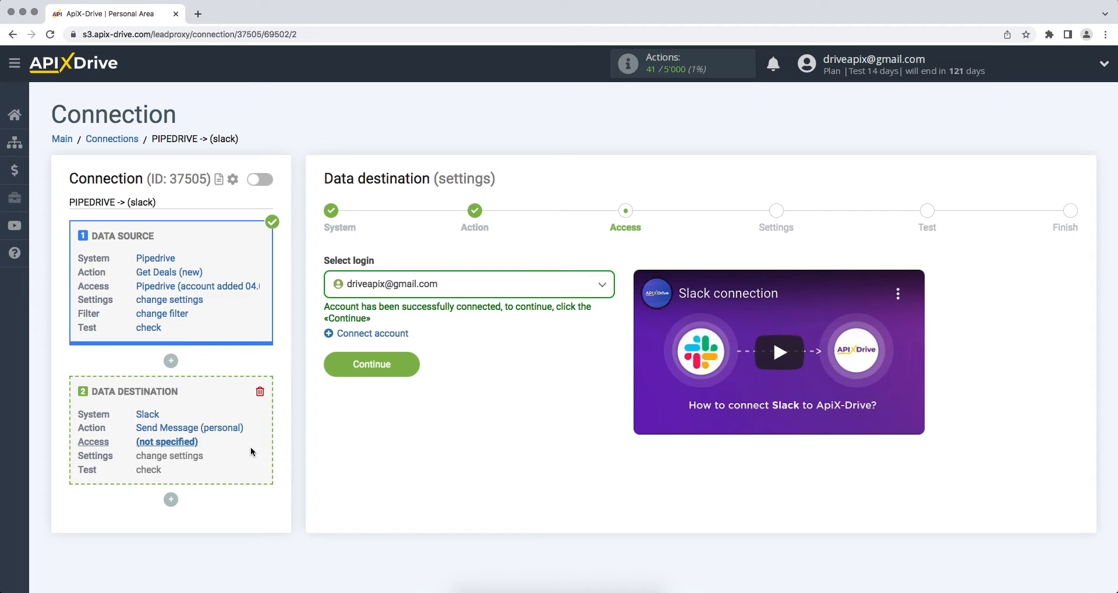
- Select the connected Slack account as the Access login and continue to the Settings step
{"action": "left_click", "coordinate": [422, 280]}
{"action": "left_click", "coordinate": [422, 374]}
{"action": "left_click", "coordinate": [414, 370]}
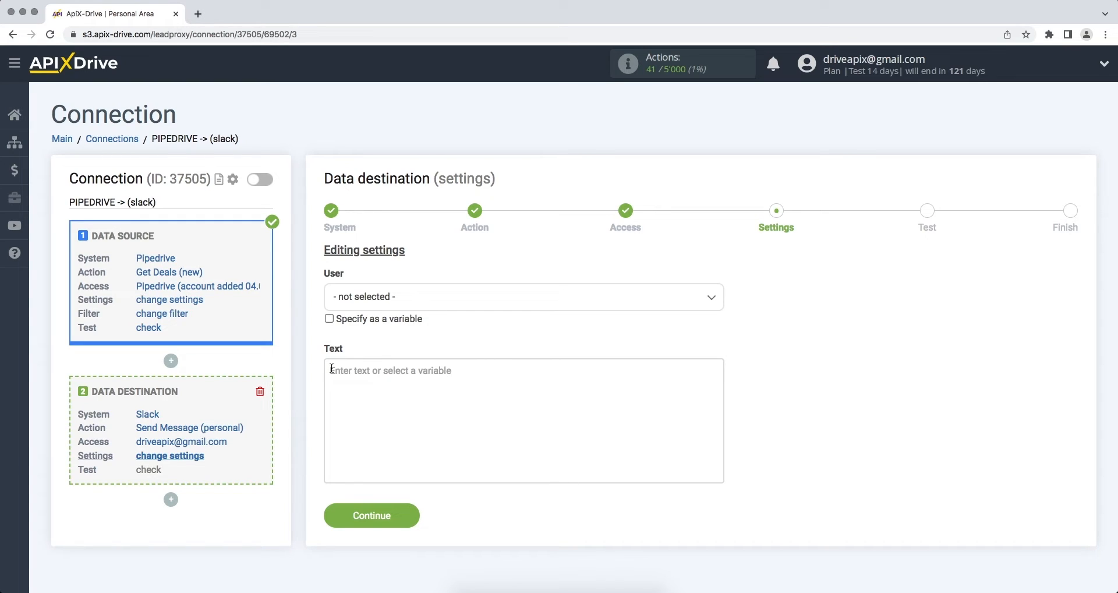
- Choose driveapix, the workspace's own user, as the personal message recipient
{"action": "left_click", "coordinate": [390, 304]}
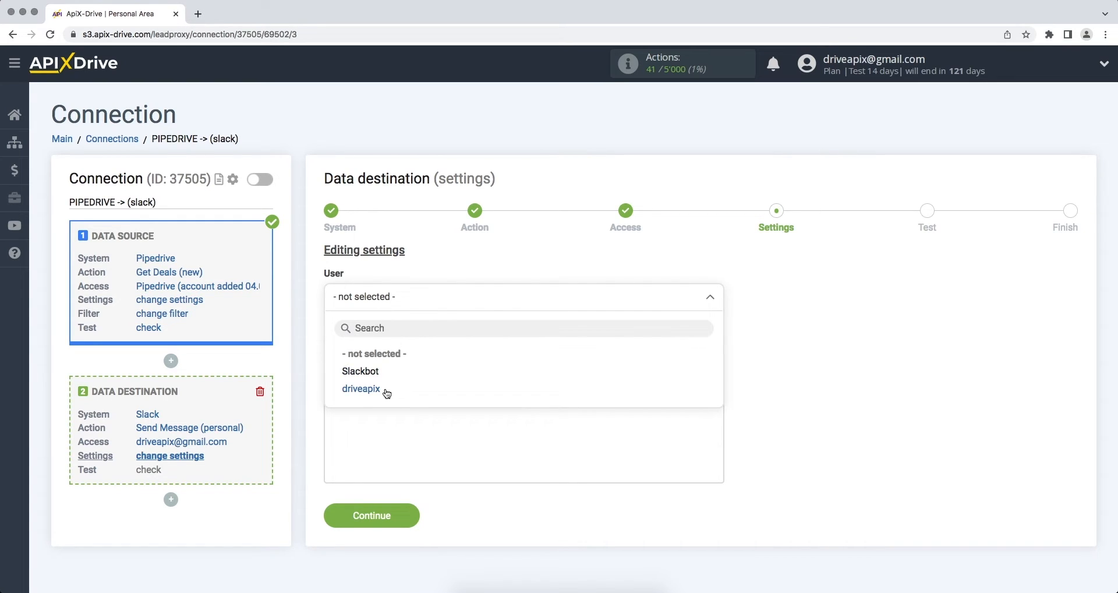
{"action": "left_click", "coordinate": [362, 389]}
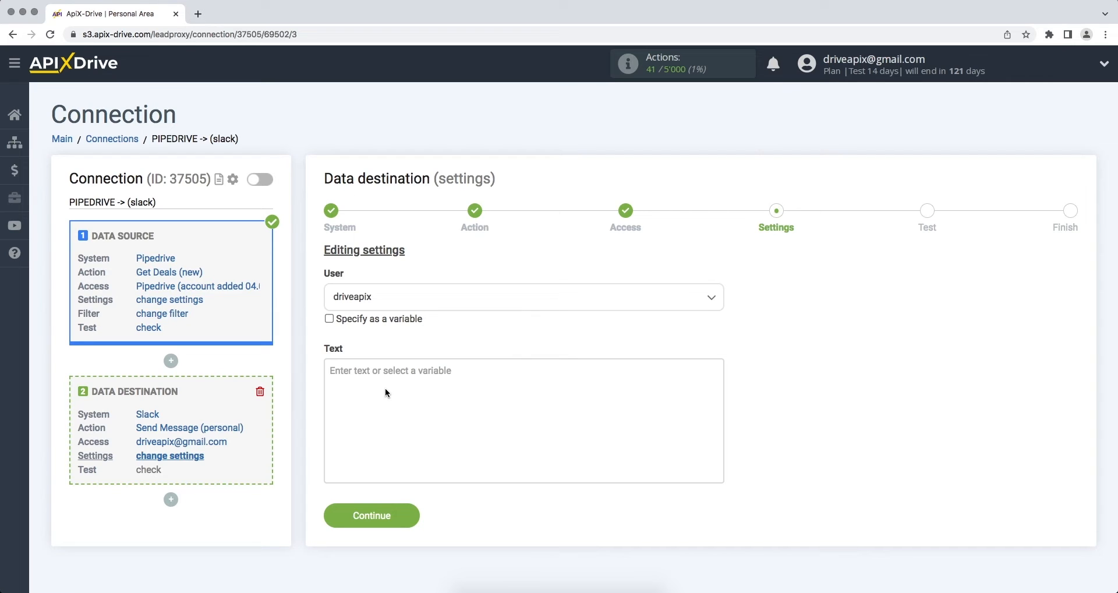
{"action": "left_click", "coordinate": [387, 393]}
- Insert the Deal created (UTC) date after the heading 'New deal from Pipedrive'
{"action": "scroll", "coordinate": [656, 371], "scroll_direction": "down", "scroll_amount": 4}
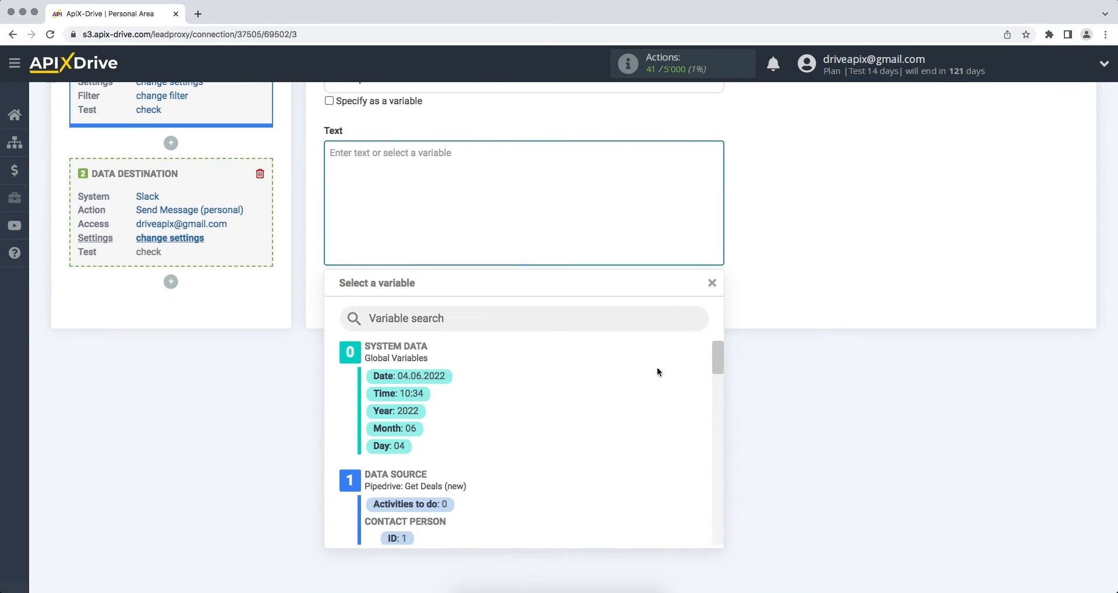
{"action": "left_click_drag", "start_coordinate": [720, 360], "coordinate": [720, 404]}
{"action": "left_click", "coordinate": [511, 458]}
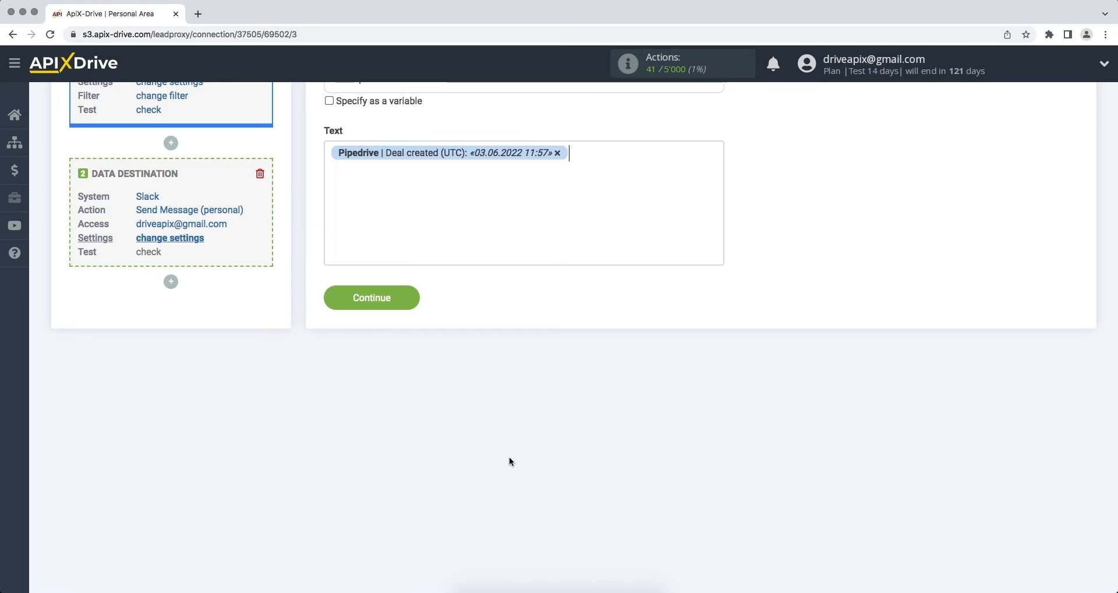
{"action": "left_click", "coordinate": [327, 152]}
{"action": "type", "text": "New dea "}
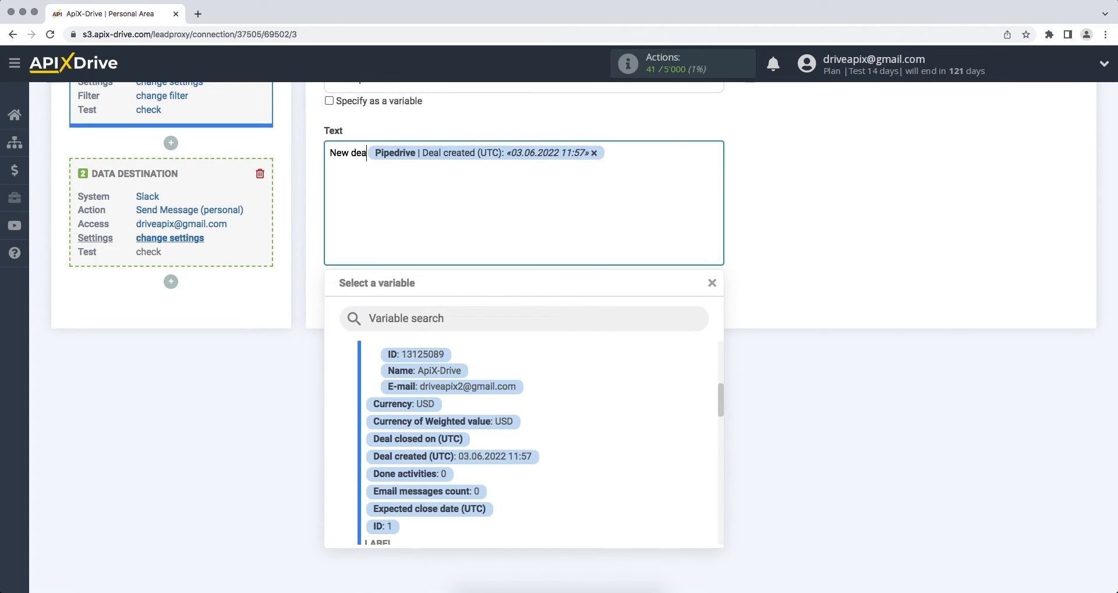
{"action": "type", "text": "l from Pipedrive"}
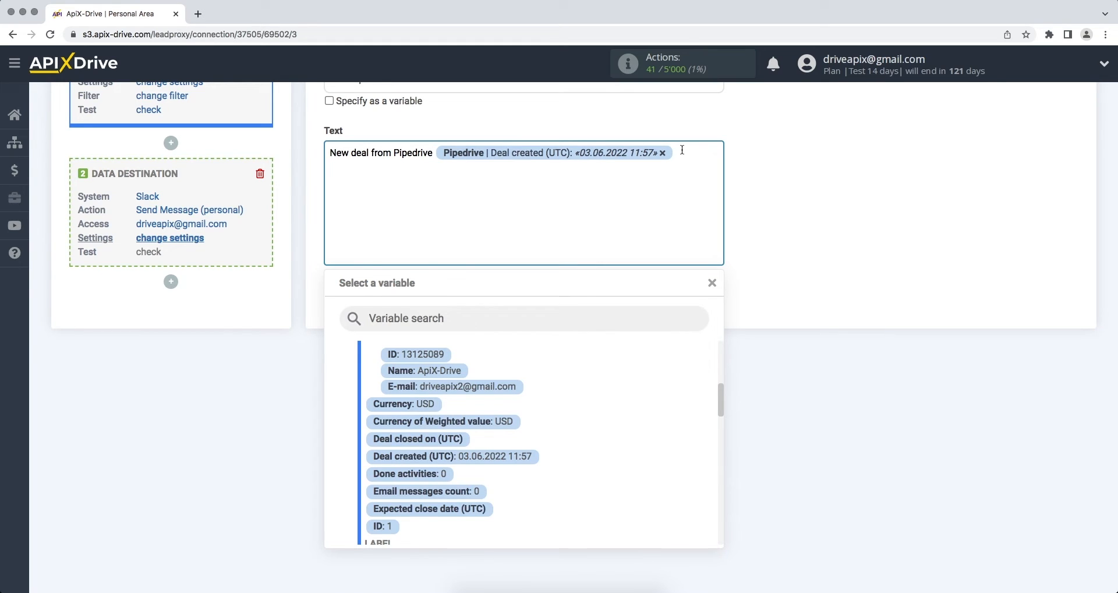
{"action": "key", "text": "Return"}
- Add 'Name' and 'Email' lines followed by the contact Name and E-mail variables
{"action": "type", "text": "Name"}
{"action": "scroll", "coordinate": [720, 378], "scroll_direction": "up", "scroll_amount": 3}
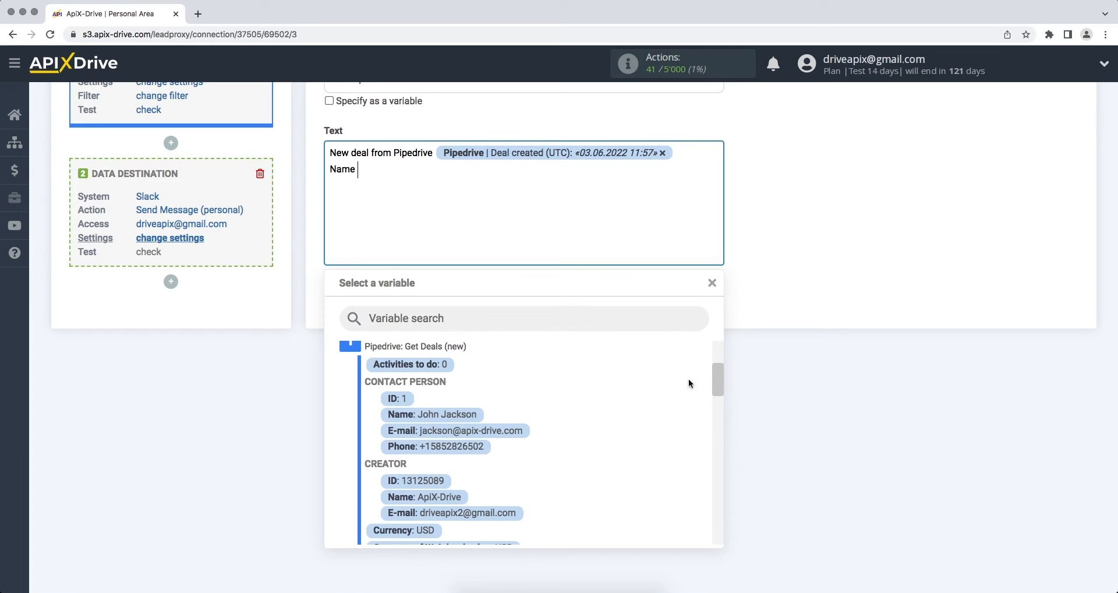
{"action": "left_click", "coordinate": [474, 415]}
{"action": "key", "text": "Return"}
{"action": "type", "text": "Email"}
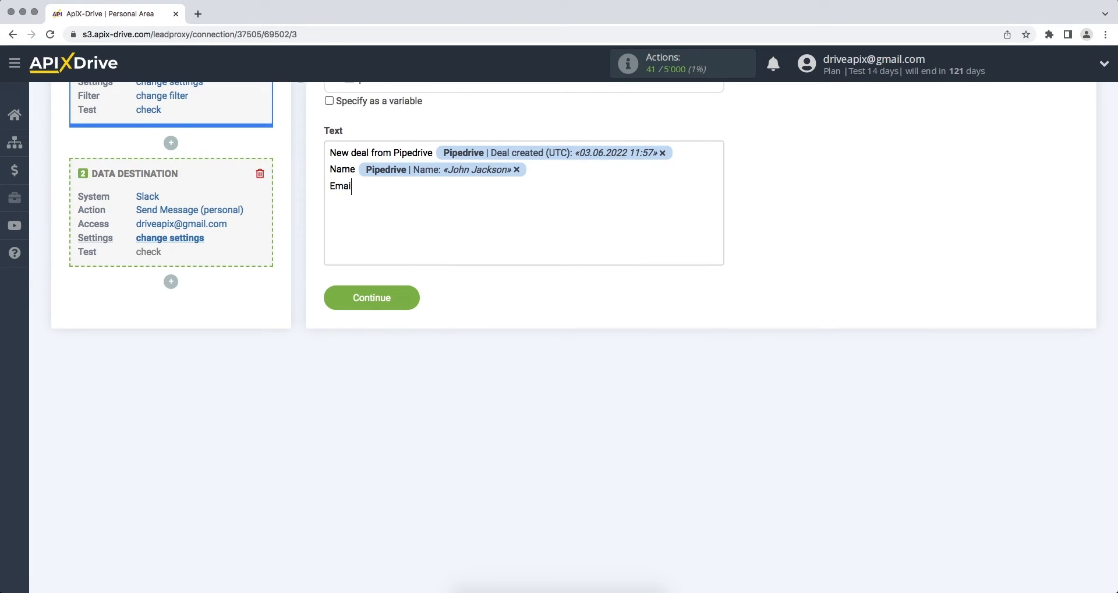
{"action": "left_click", "coordinate": [455, 260]}
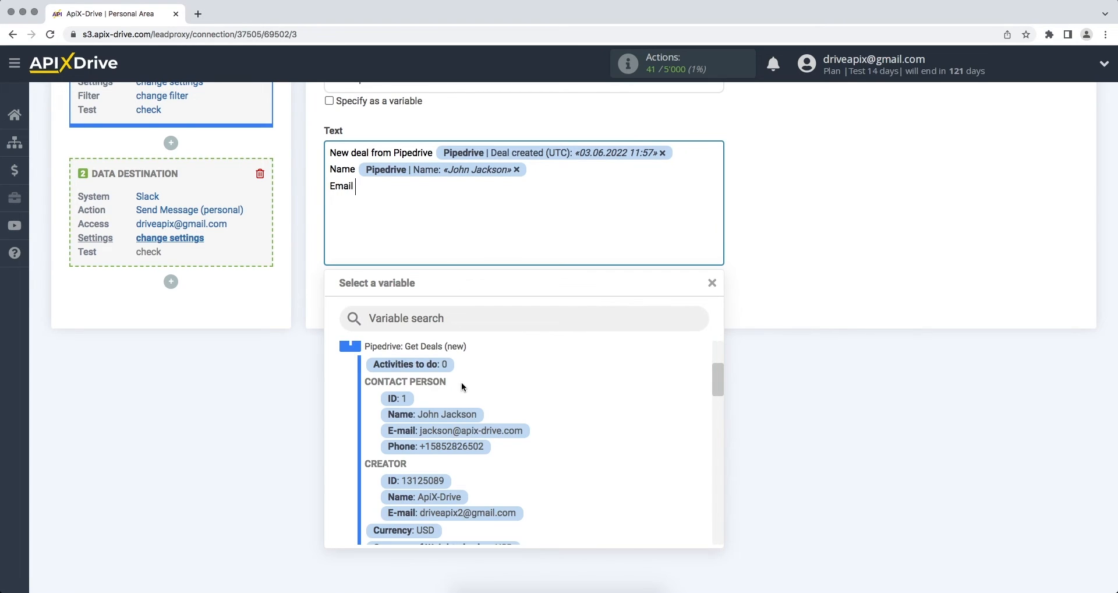
{"action": "left_click", "coordinate": [463, 431]}
- Add 'Phone' and 'Product' lines with the contact Phone and deal Title variables, then continue to the test
{"action": "key", "text": "Return"}
{"action": "type", "text": "Phone"}
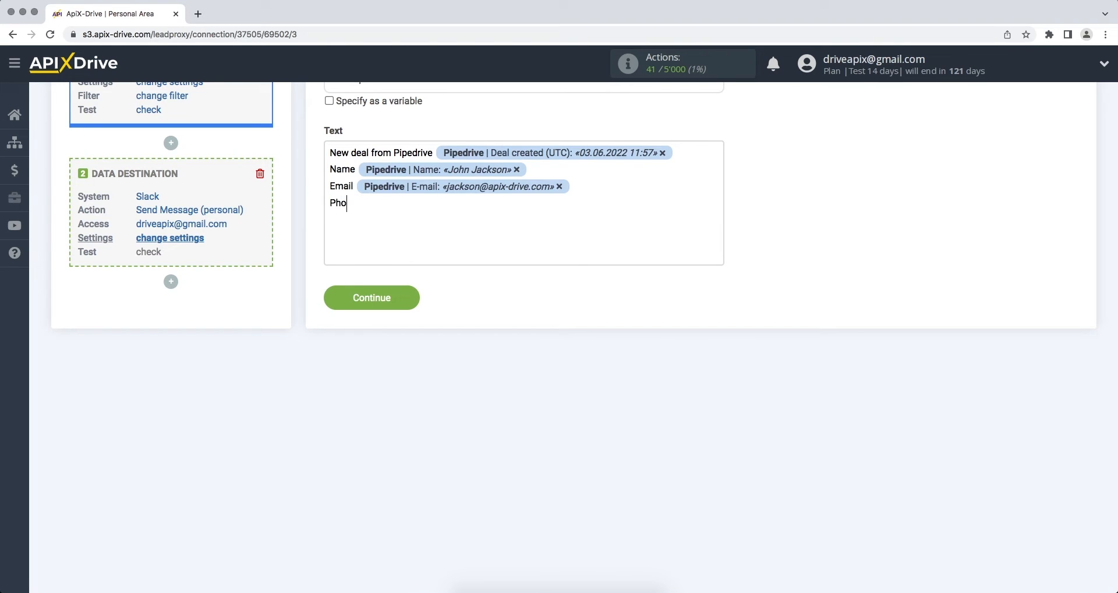
{"action": "left_click", "coordinate": [450, 213]}
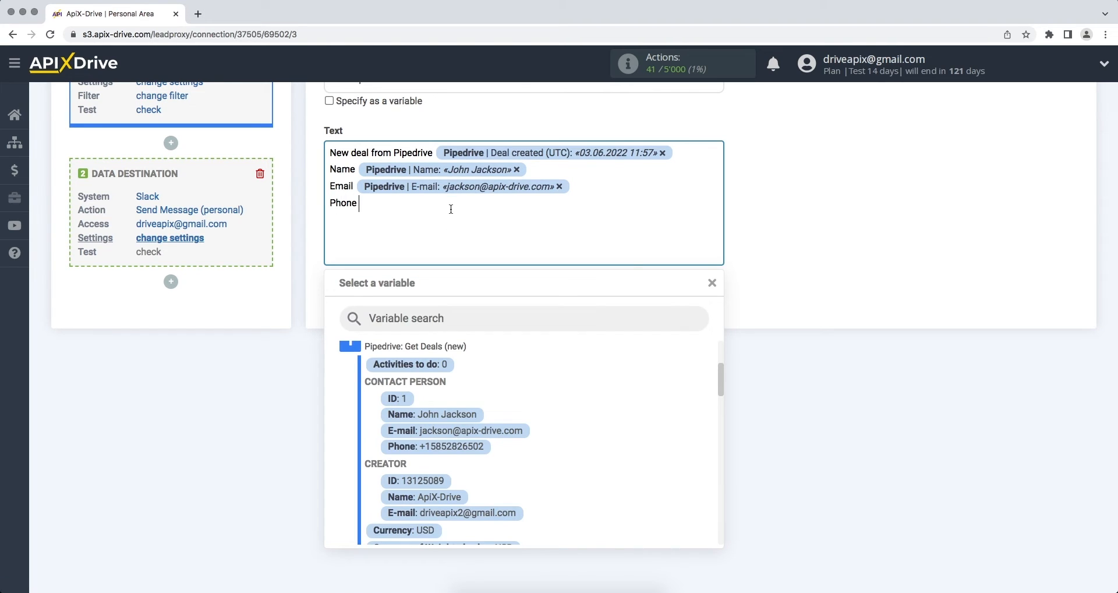
{"action": "left_click", "coordinate": [453, 448]}
{"action": "key", "text": "Return"}
{"action": "type", "text": "Product"}
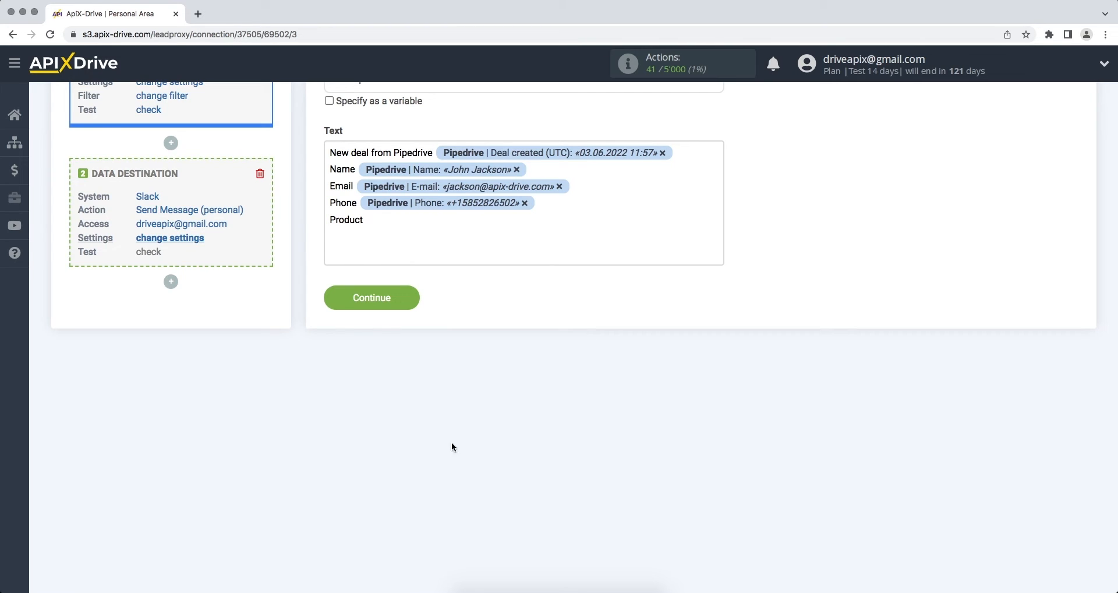
{"action": "left_click", "coordinate": [449, 221]}
{"action": "left_click_drag", "start_coordinate": [718, 373], "coordinate": [725, 501]}
{"action": "left_click", "coordinate": [484, 408]}
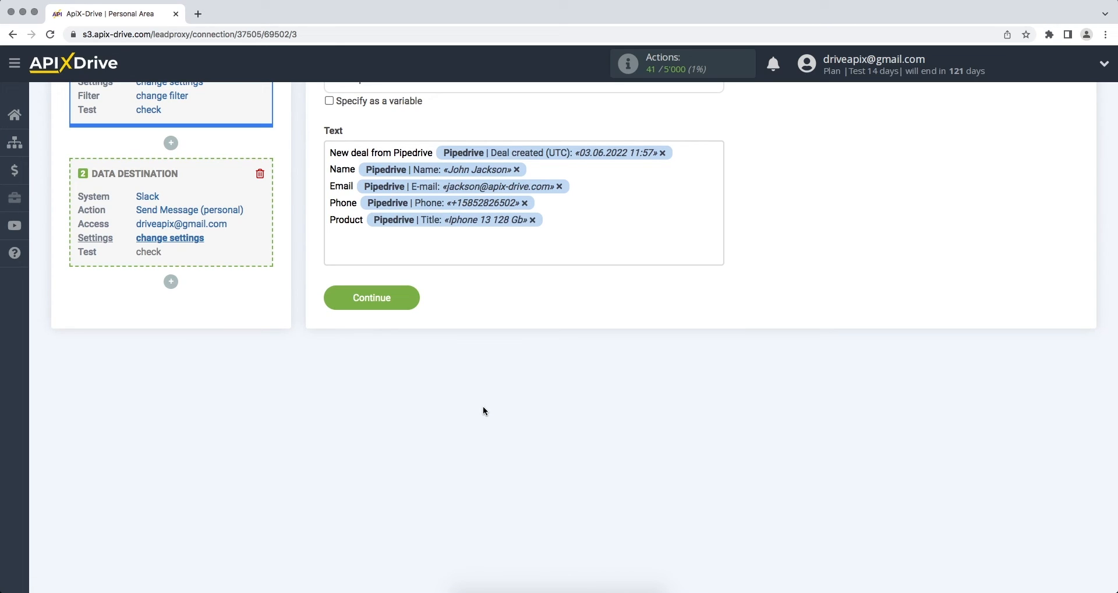
{"action": "left_click", "coordinate": [333, 303]}
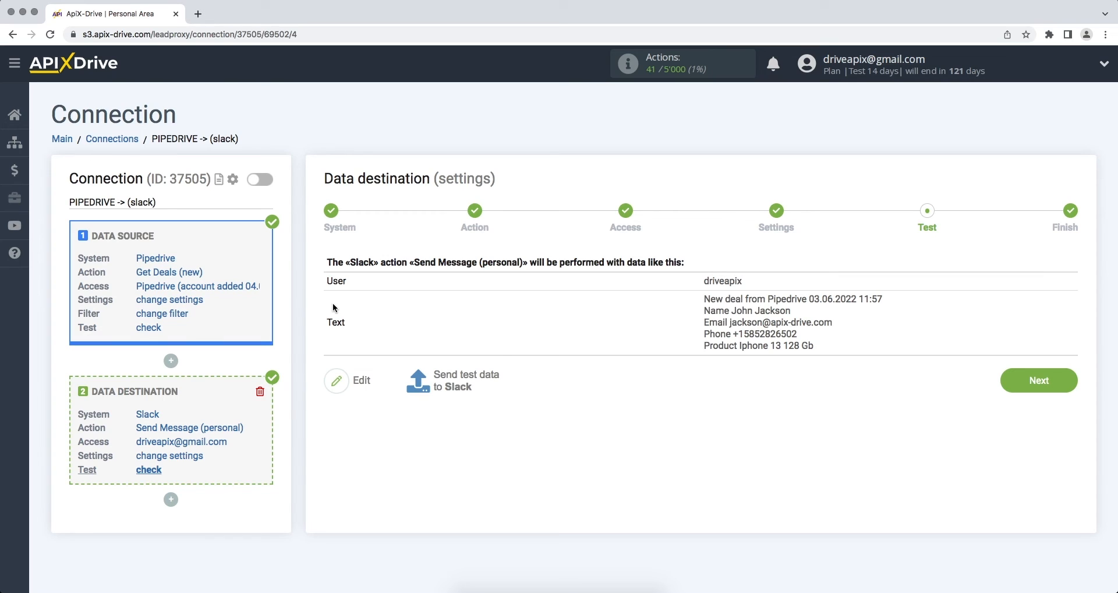
- Send the test deal message to Slack and advance to the Finish step
{"action": "left_click", "coordinate": [456, 382]}
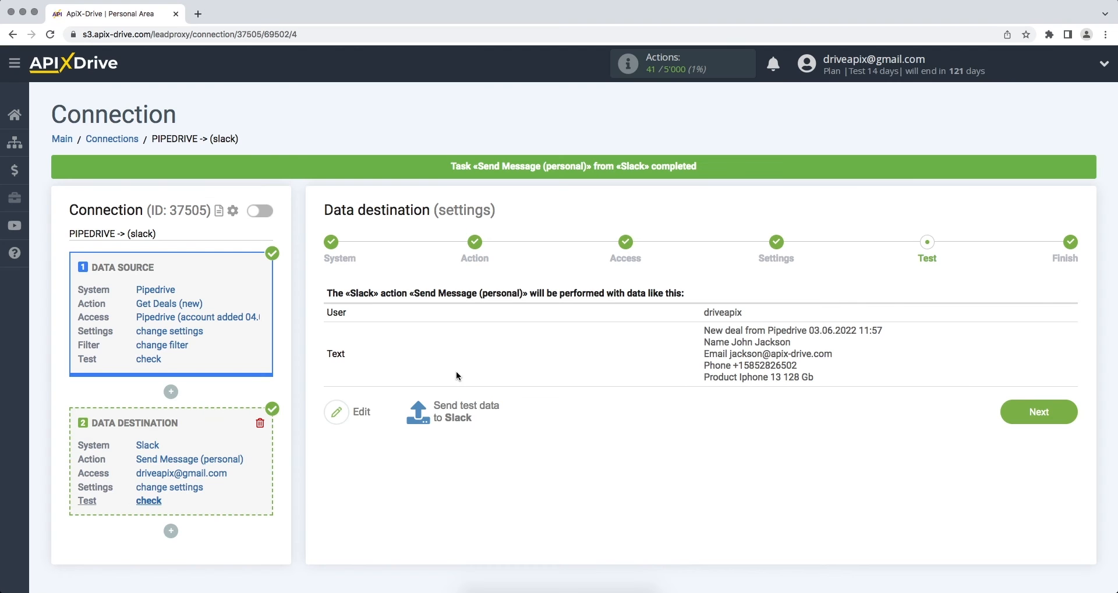
{"action": "left_click", "coordinate": [1007, 423]}
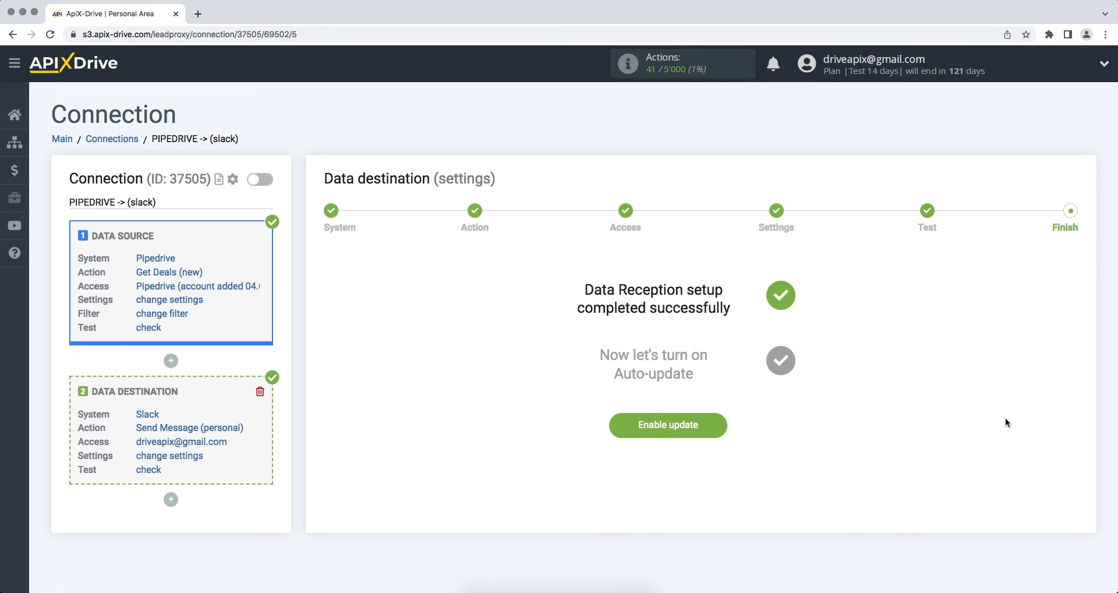
- Enable auto-update so the Pipedrive-to-Slack connection goes live
{"action": "left_click", "coordinate": [620, 429]}
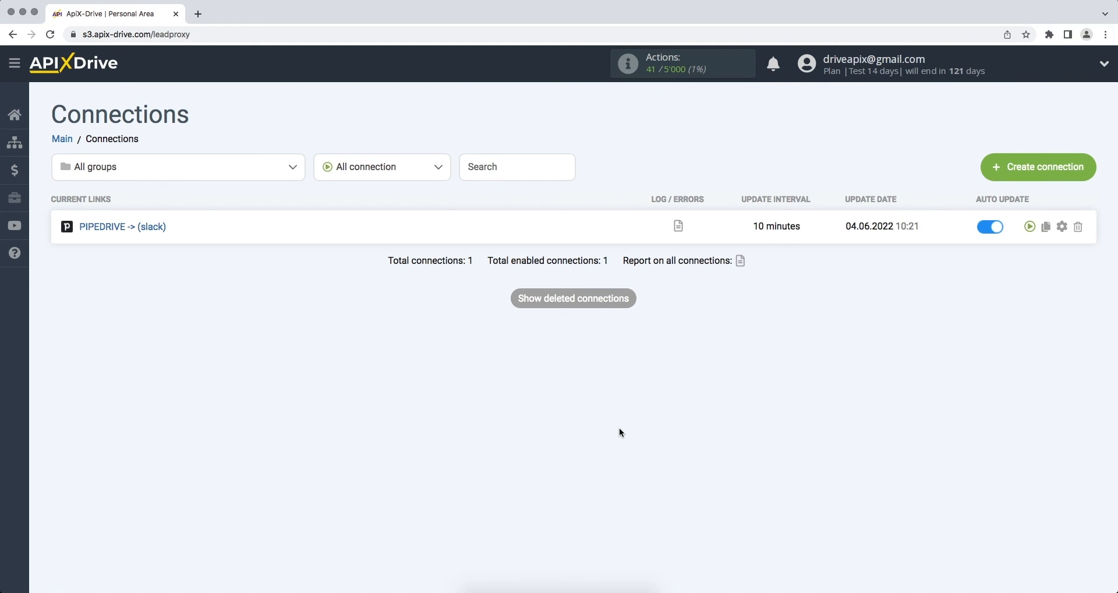
- Set the PIPEDRIVE -> Slack connection's update interval to 5 minutes and save
{"action": "left_click", "coordinate": [1063, 225]}
{"action": "left_click", "coordinate": [683, 336]}
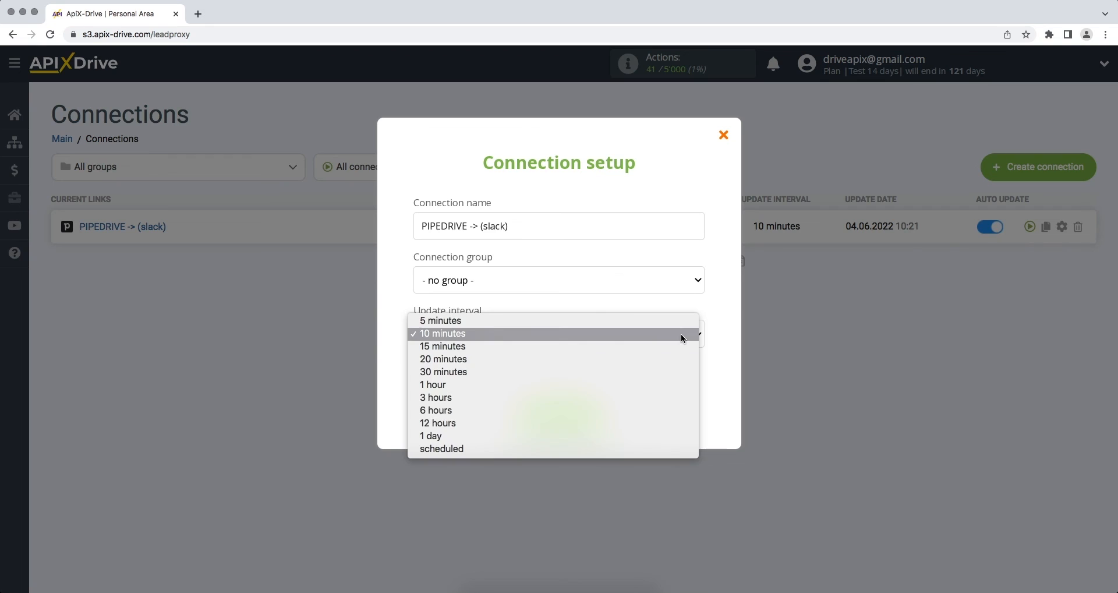
{"action": "left_click", "coordinate": [683, 322]}
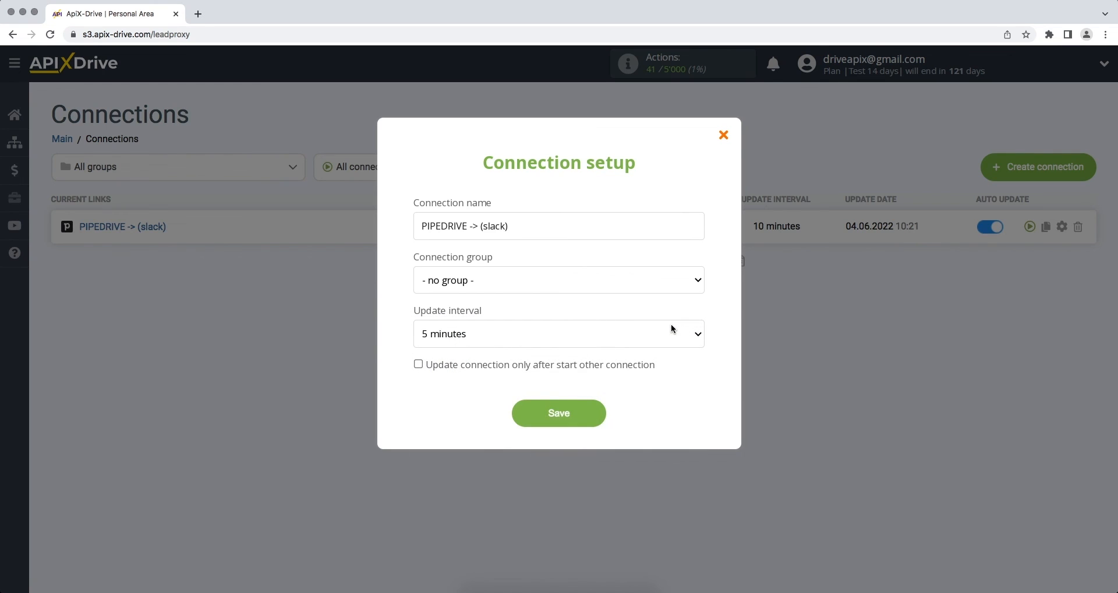
{"action": "left_click", "coordinate": [518, 407]}
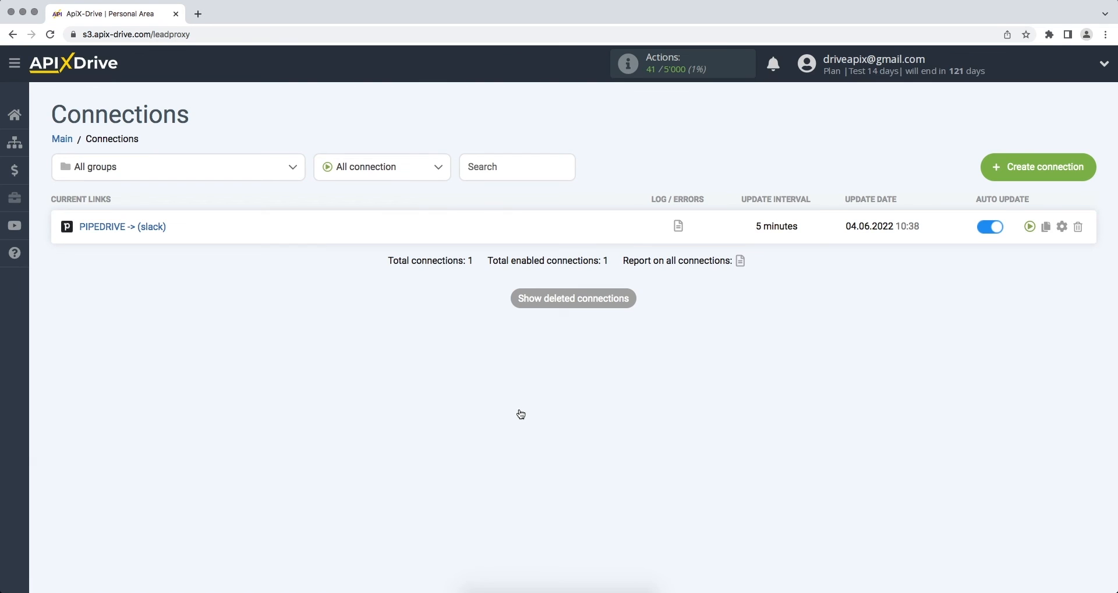